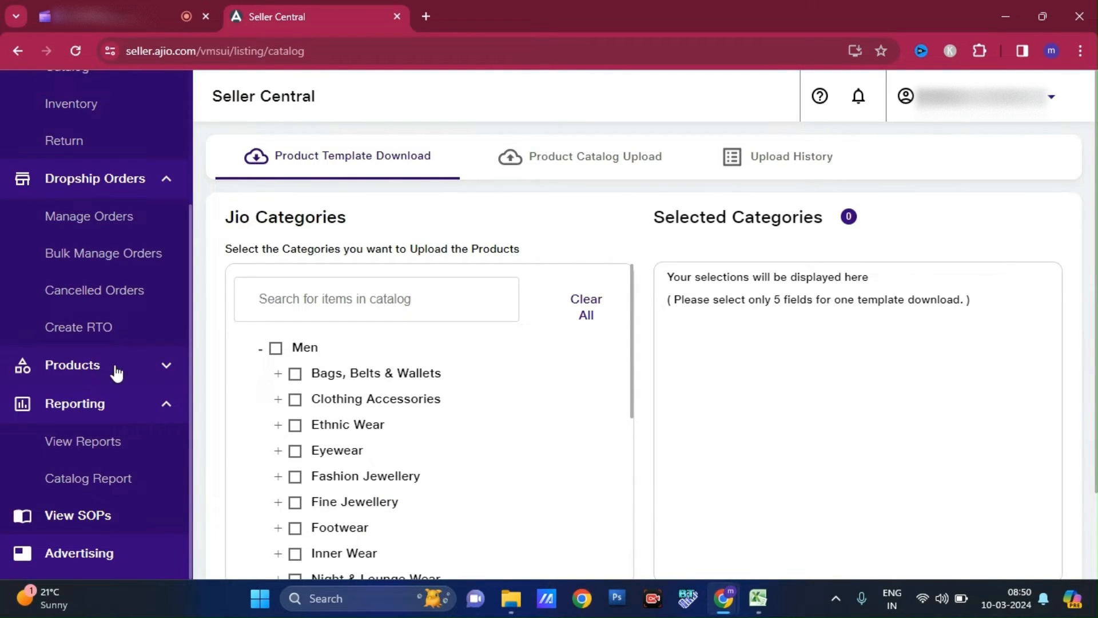
Search the catalog categories for "saree" and select Women - Ethnic Wear - Sarees for the product template download
click(165, 369)
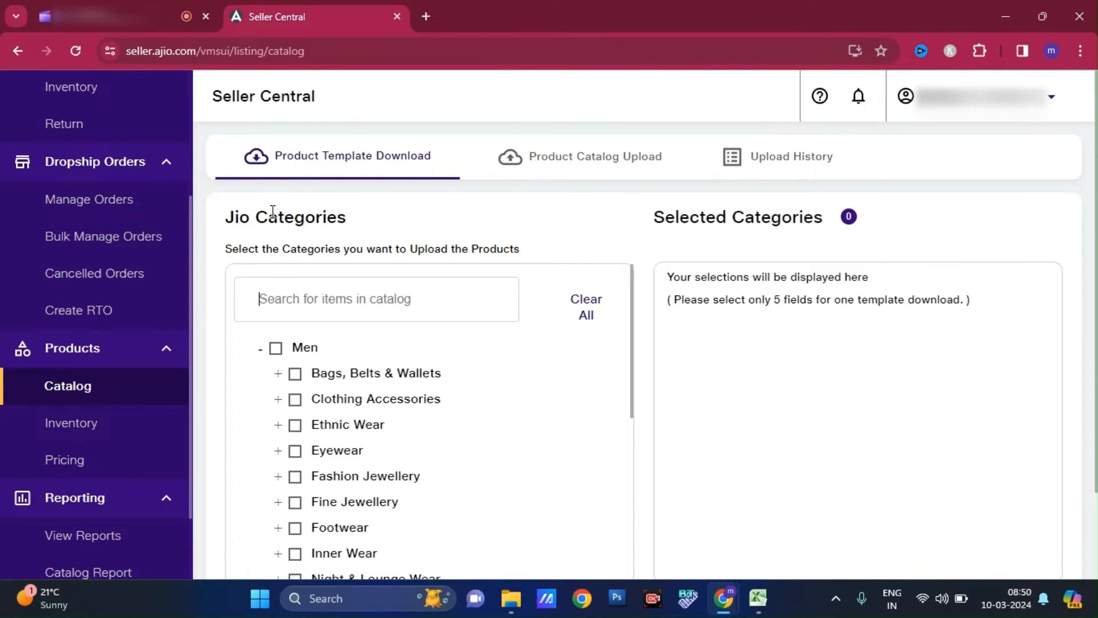
click(341, 292)
text(saree)
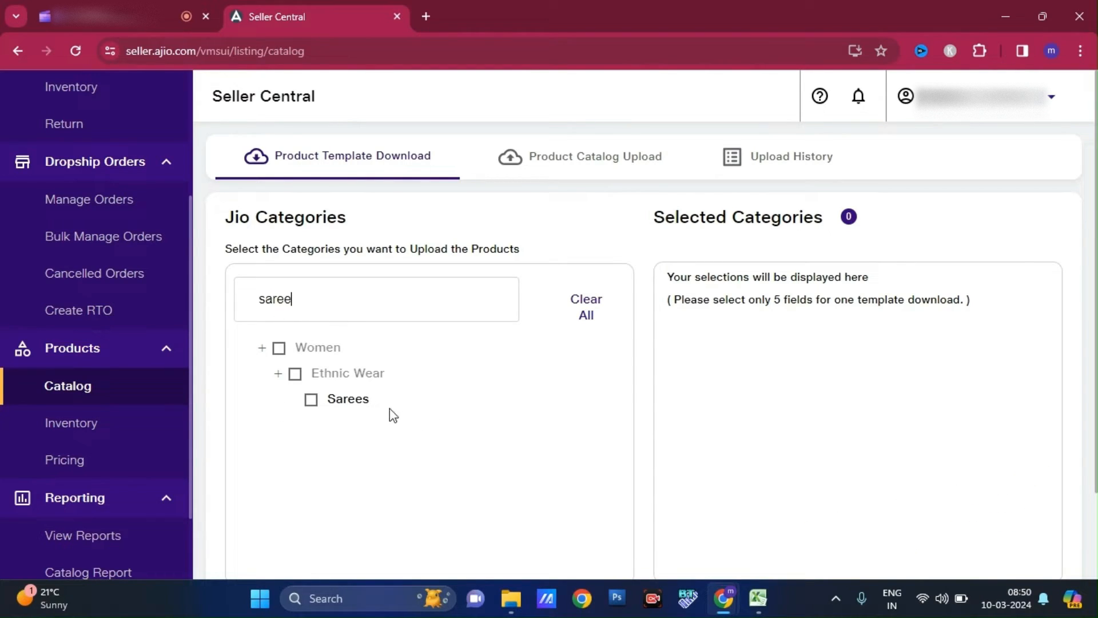
click(311, 401)
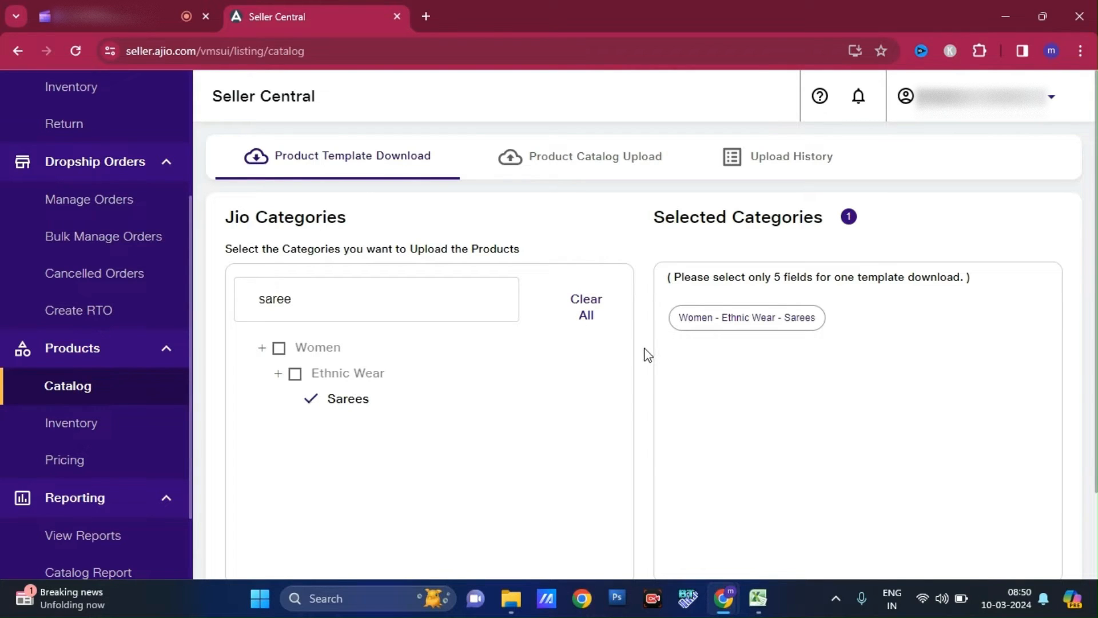
scroll(646, 355, down, 2)
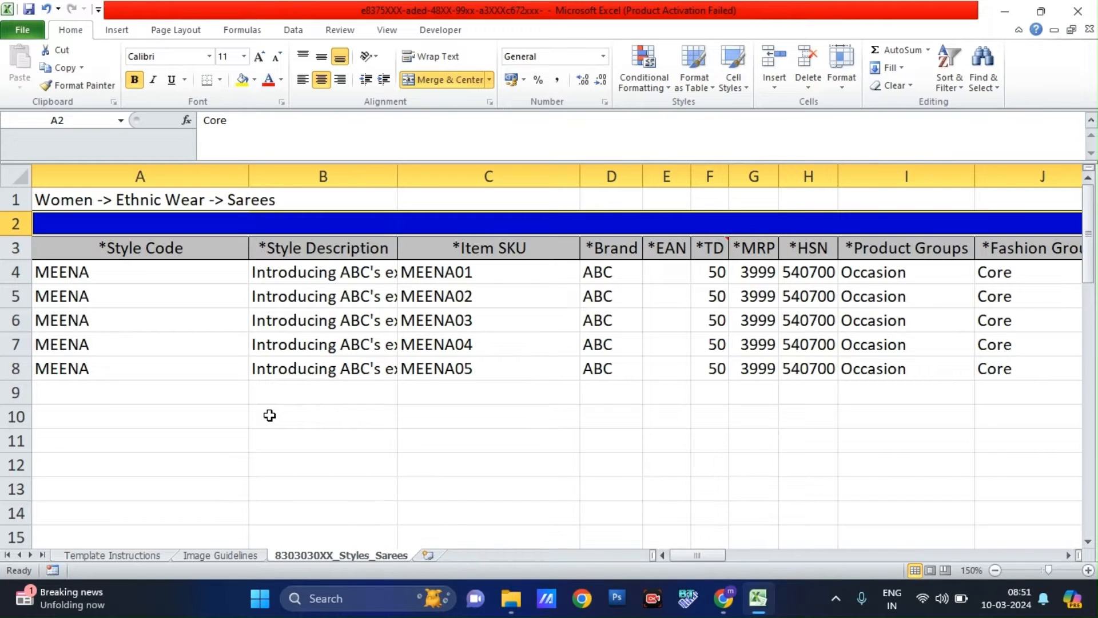
Examine the Style Code, Style Description, Item SKU and Brand columns of the Sarees template in Excel
key(Down)
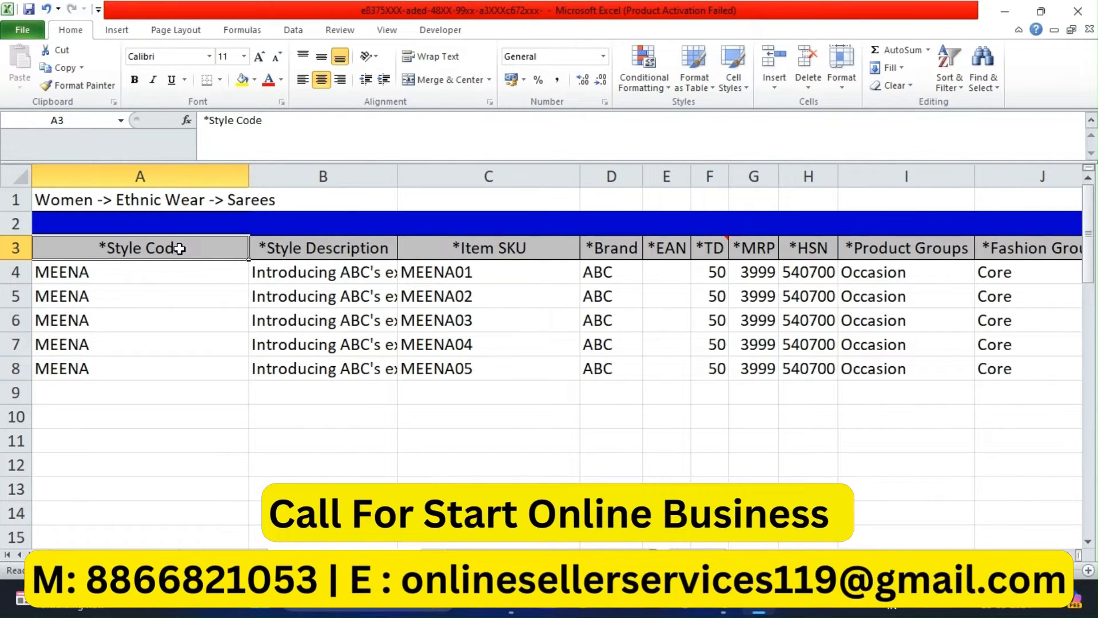
click(141, 274)
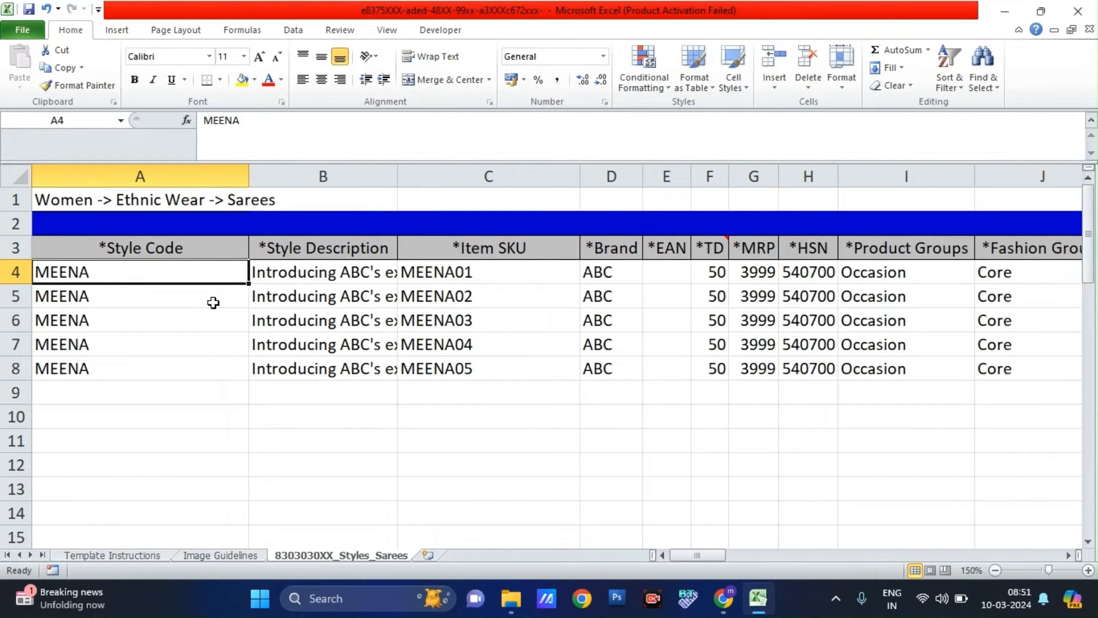
click(315, 272)
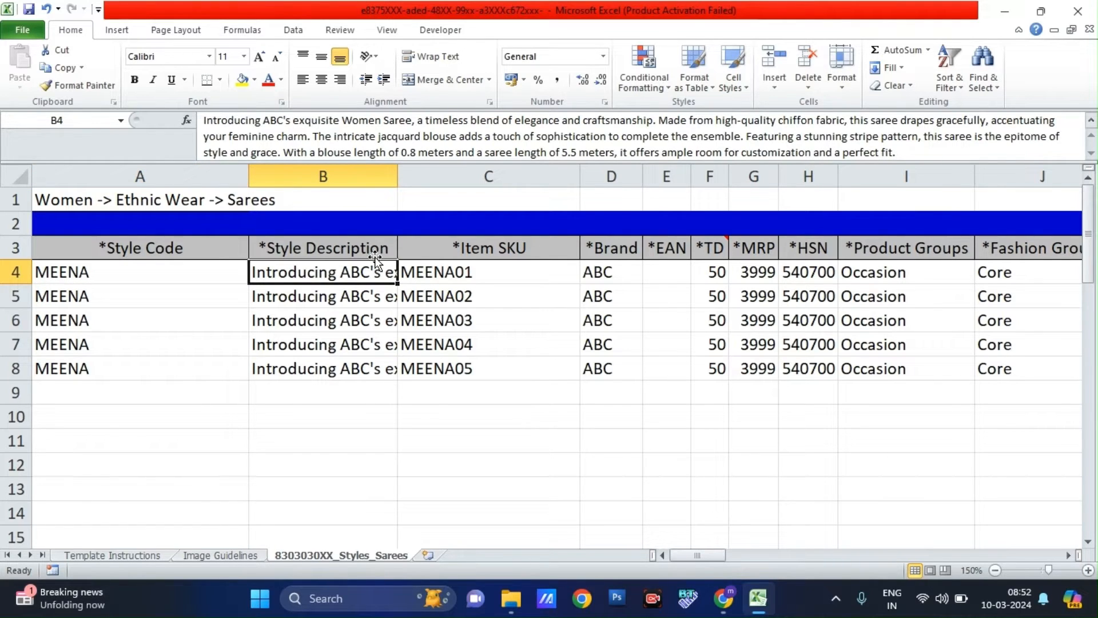
click(439, 256)
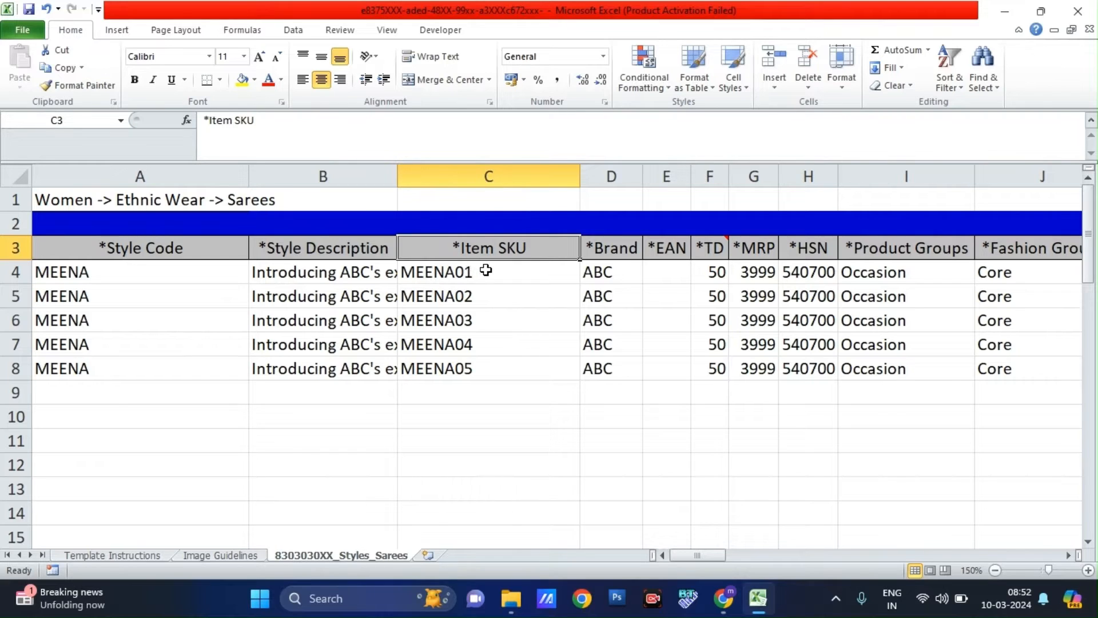
click(608, 256)
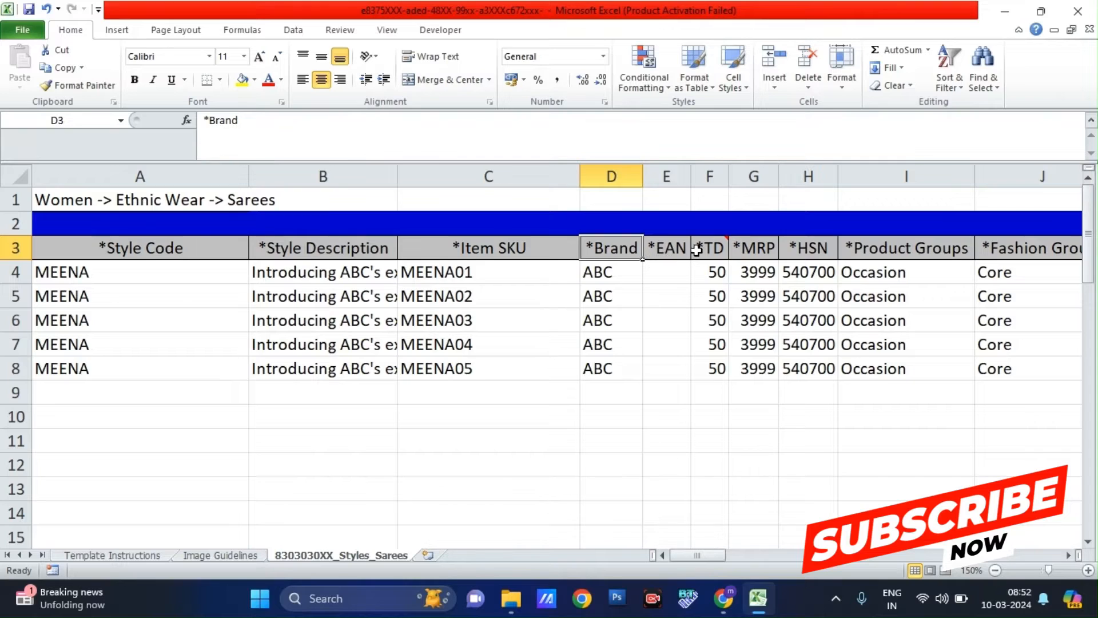
Copy the Item SKUs MEENA01 to MEENA05 into the EAN column for the same five rows
mouse_move(723, 248)
click(672, 274)
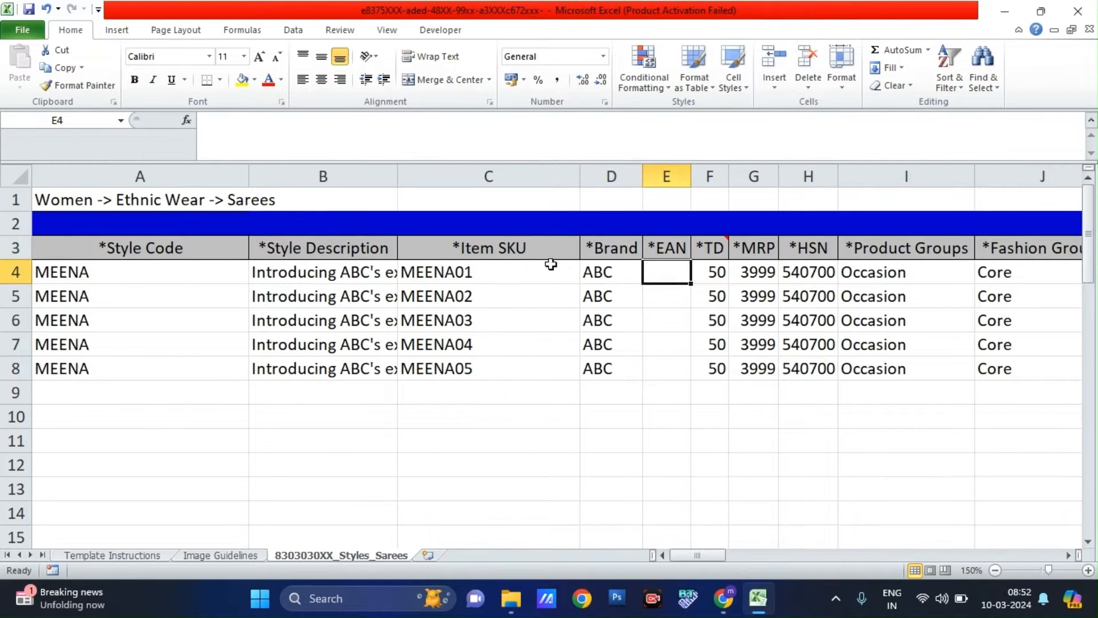
click(461, 271)
key(ctrl+shift+Down)
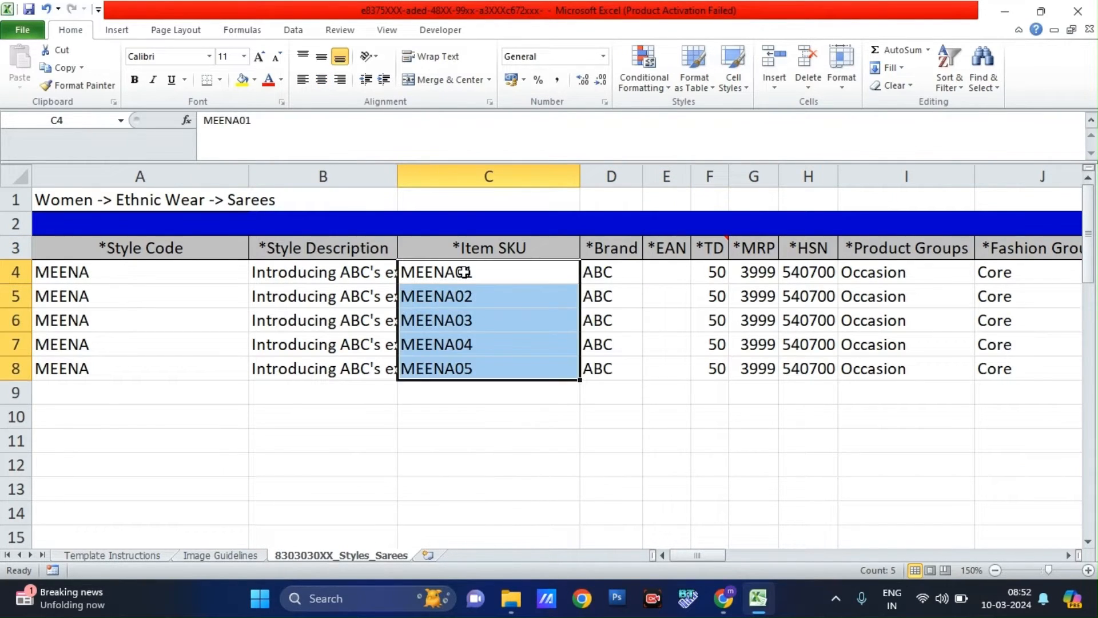
key(ctrl+c)
key(Right)
key(Right)
key(ctrl+v)
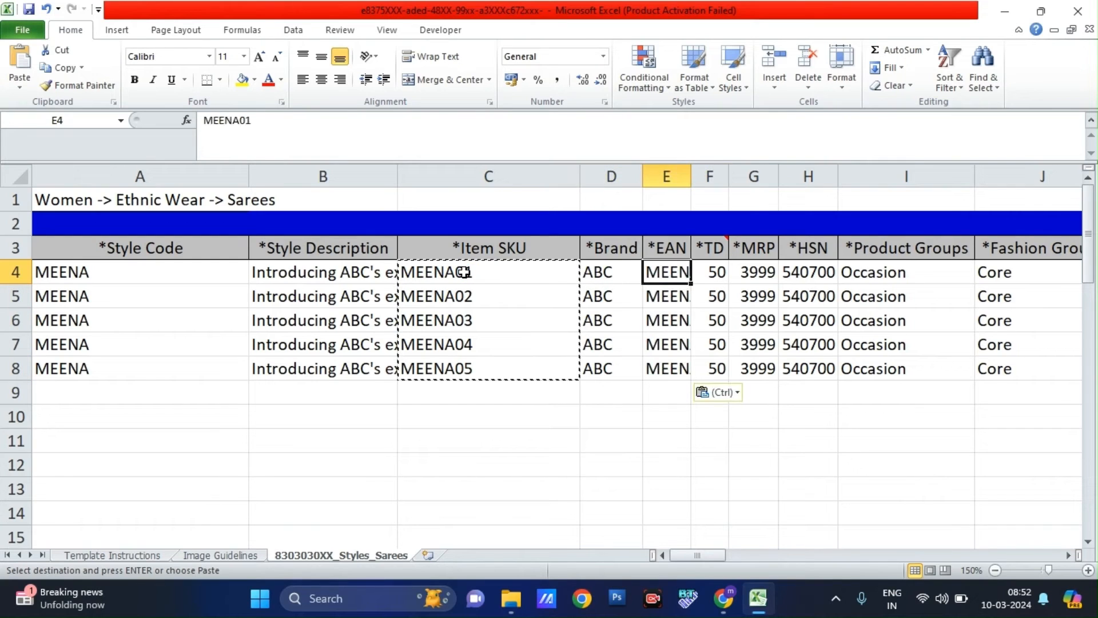
key(F2)
key(Escape)
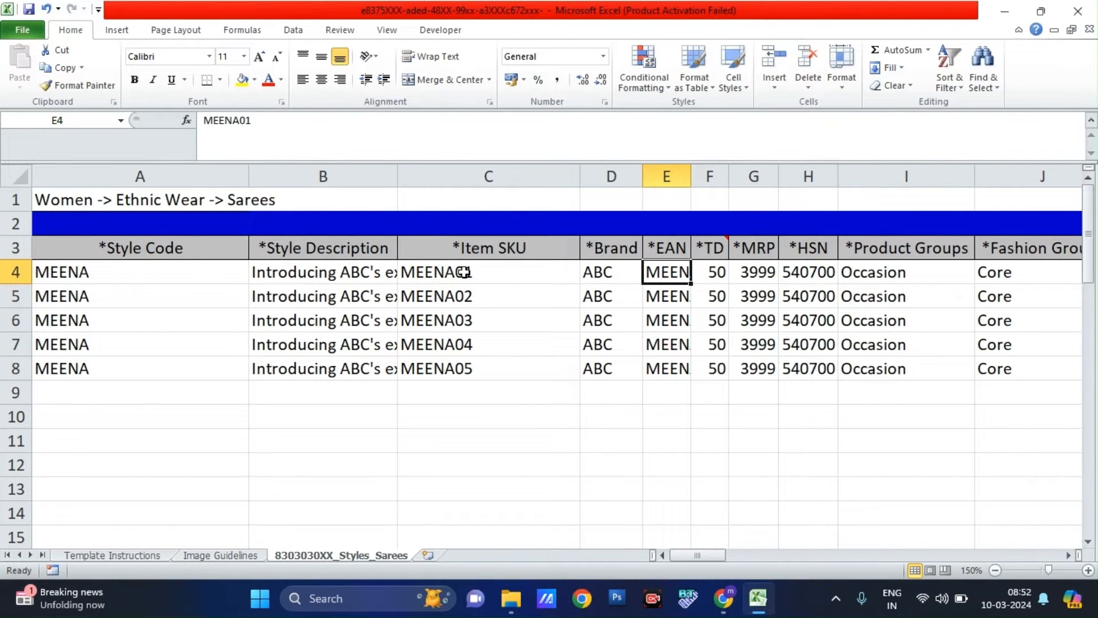
Try a TD value of 40 for MEENA01 and set it back to 50
click(714, 277)
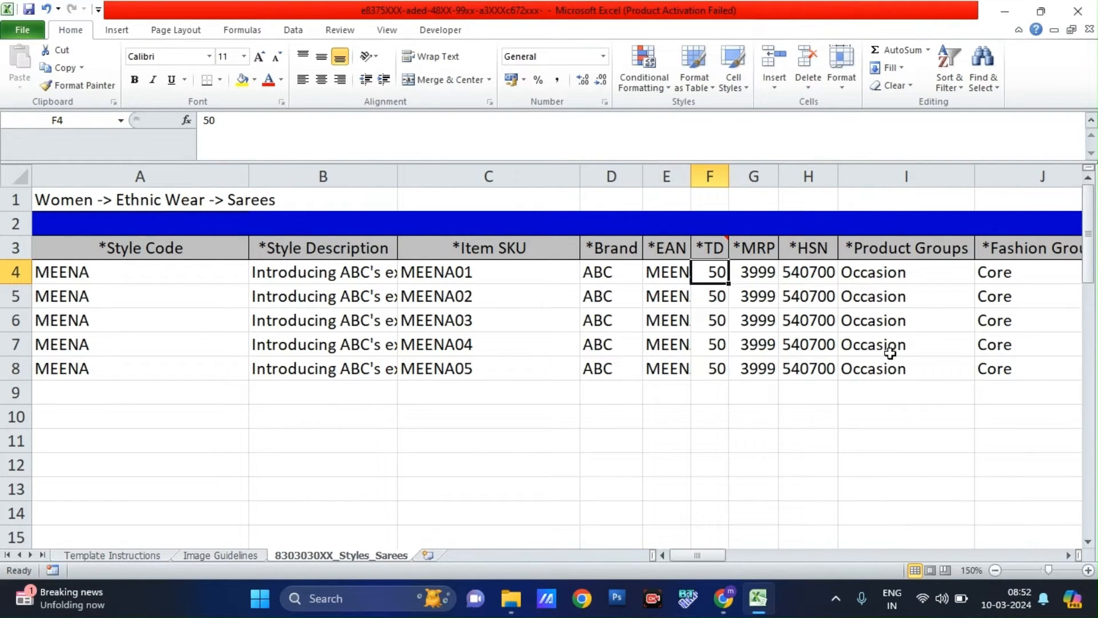
text(40)
key(Return)
key(Right)
key(Right)
key(Up)
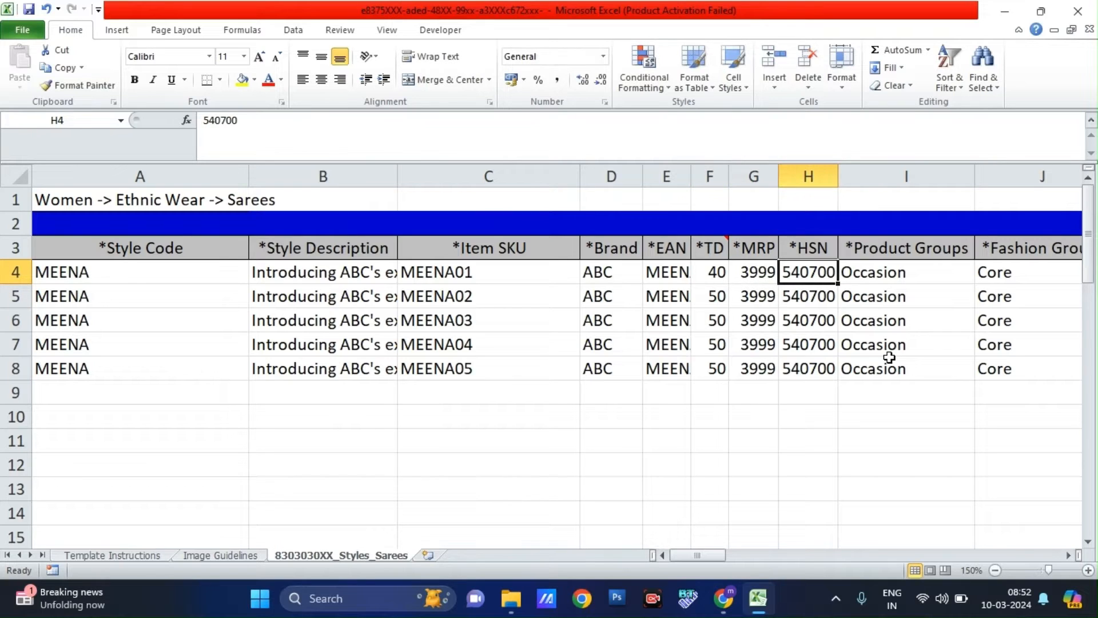
key(Left)
key(Left)
text(50)
key(Return)
key(Up)
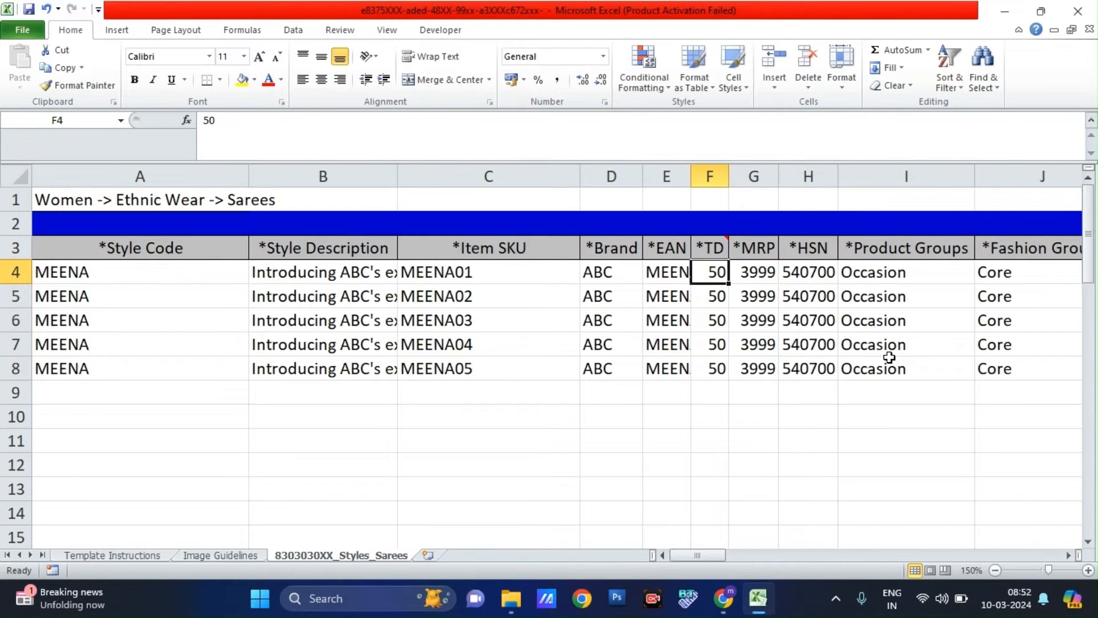
Set the HSN code of MEENA01 to 54070000 and widen the HSN column to fit the full number
key(Right)
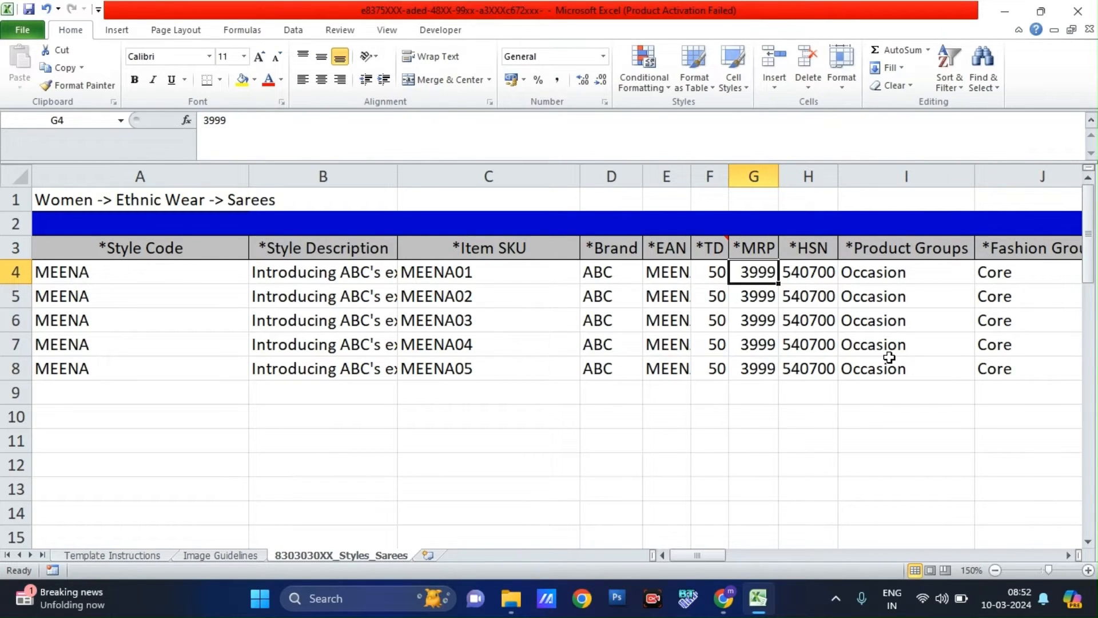
key(Right)
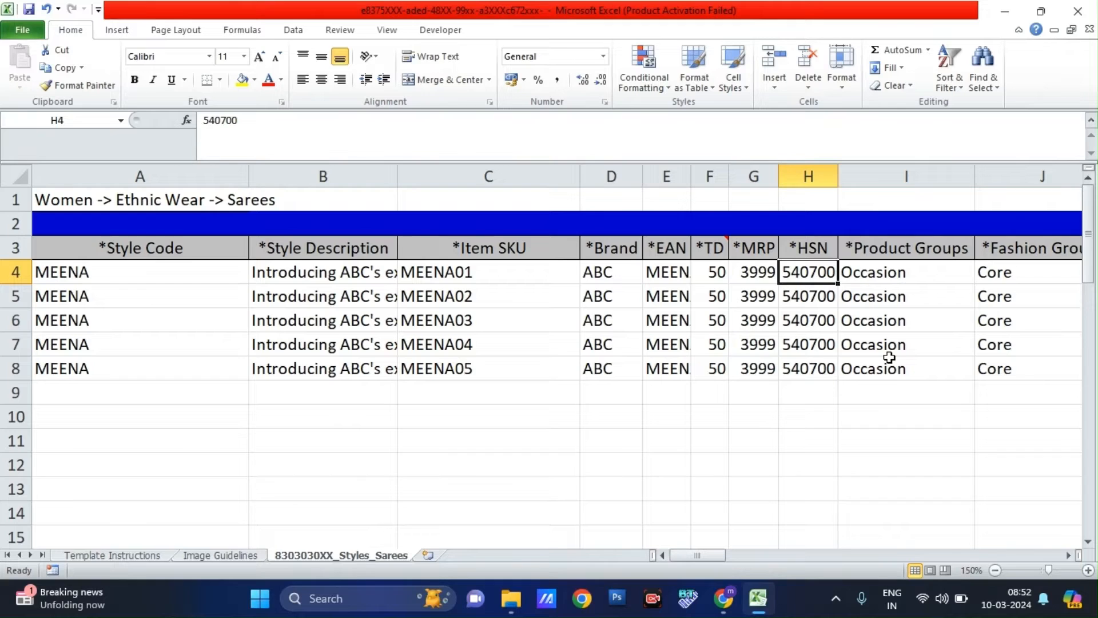
key(F2)
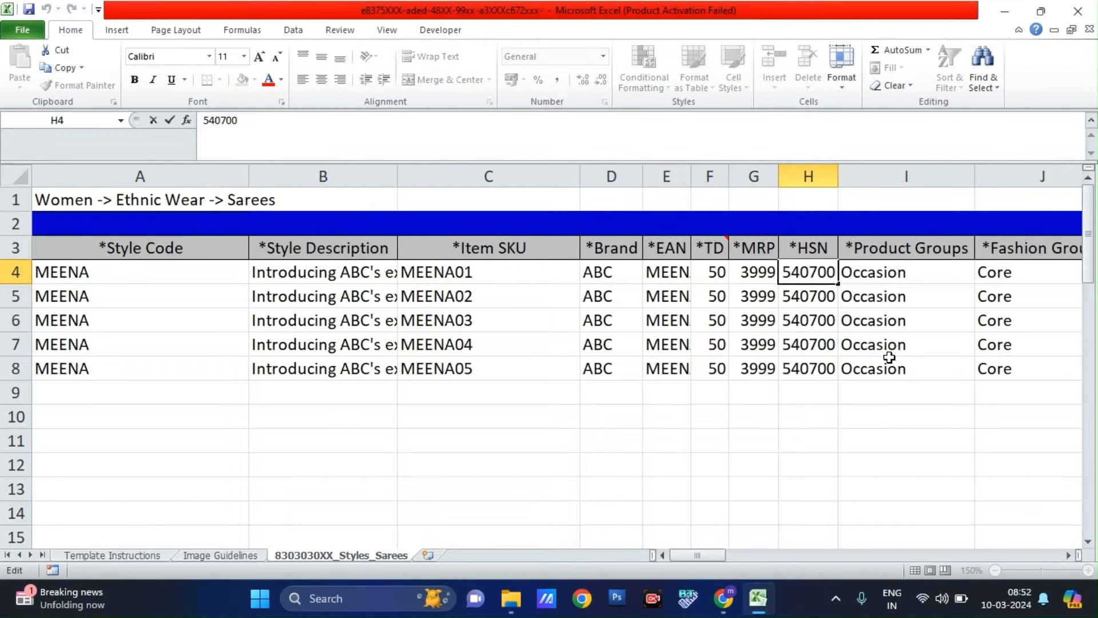
text(00)
key(Return)
key(Up)
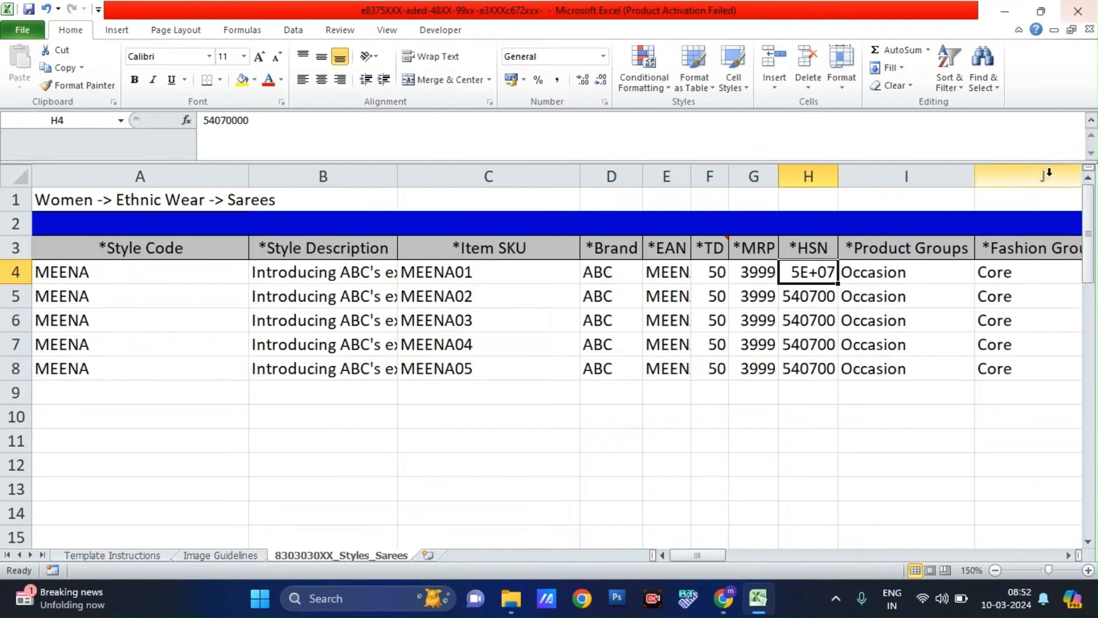
double_click(837, 171)
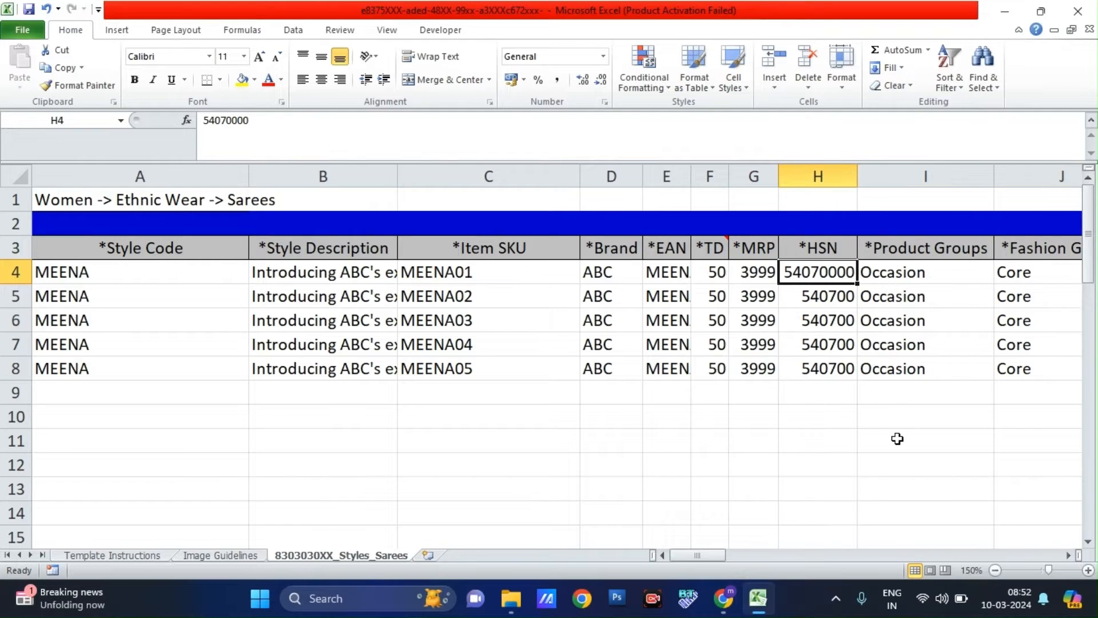
Fill the HSN code 54070000 down from row 4 through row 8
key(shift+Down)
key(shift+Down)
key(shift+Down)
key(shift+Down)
key(ctrl+d)
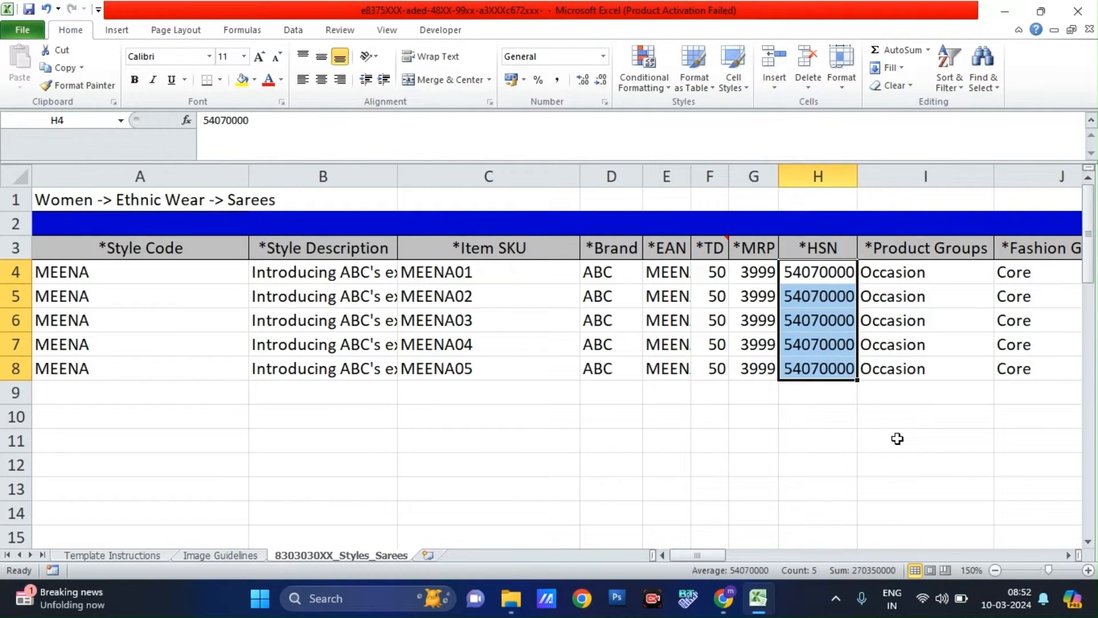
key(shift+Up)
key(shift+Up)
key(shift+Up)
key(shift+Up)
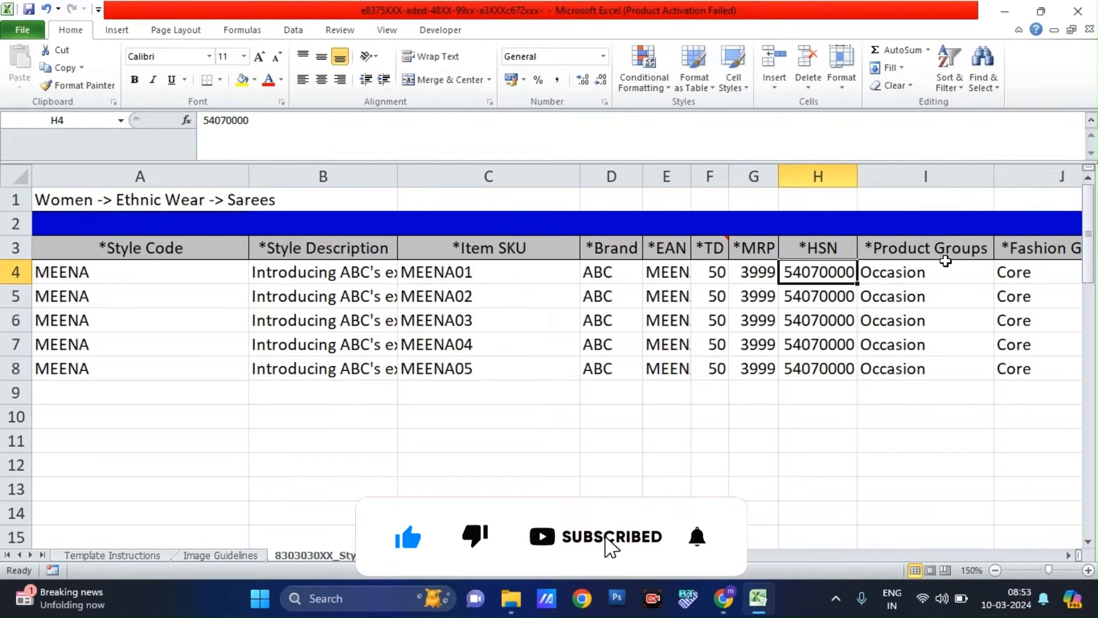
Examine the Product Groups, Fashion Groups and Season Code entries in row 4, including the Product Groups and Season Code options
click(933, 262)
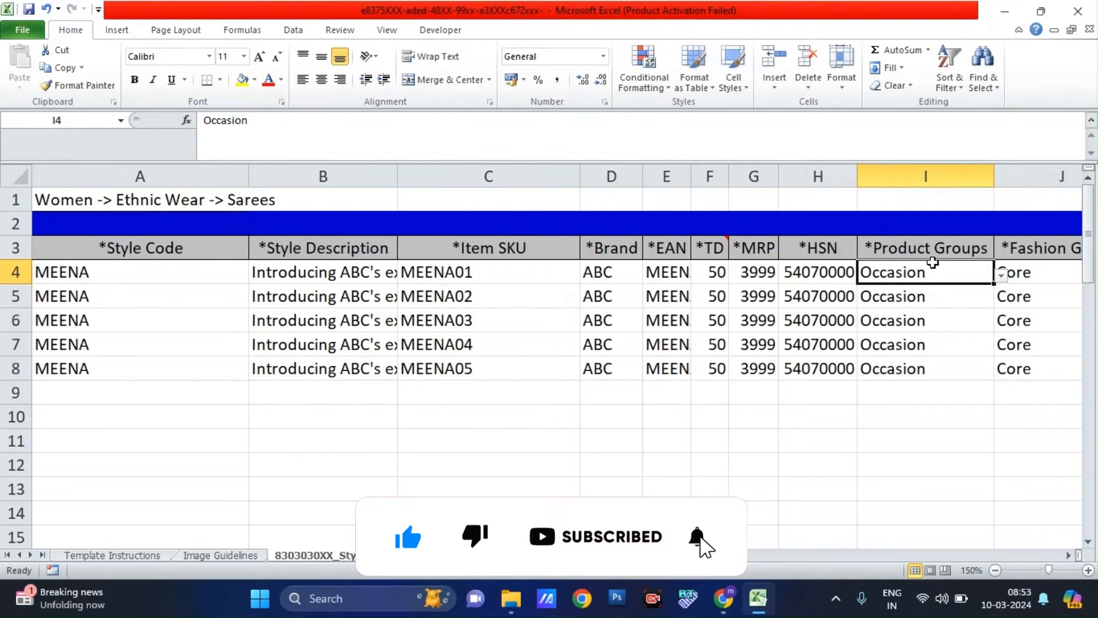
click(1003, 278)
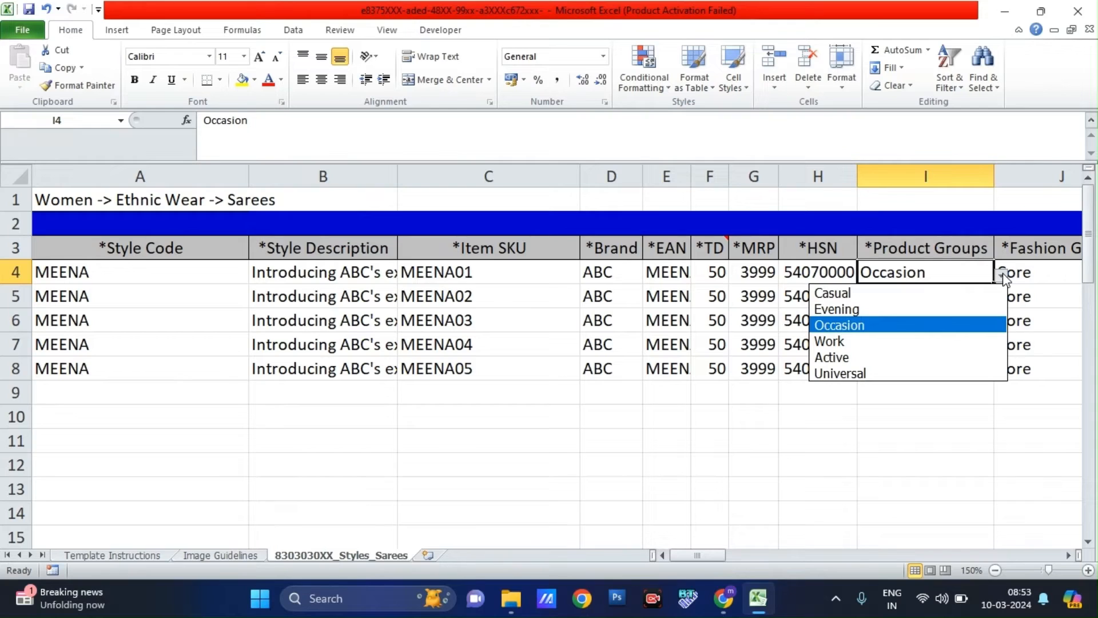
click(934, 268)
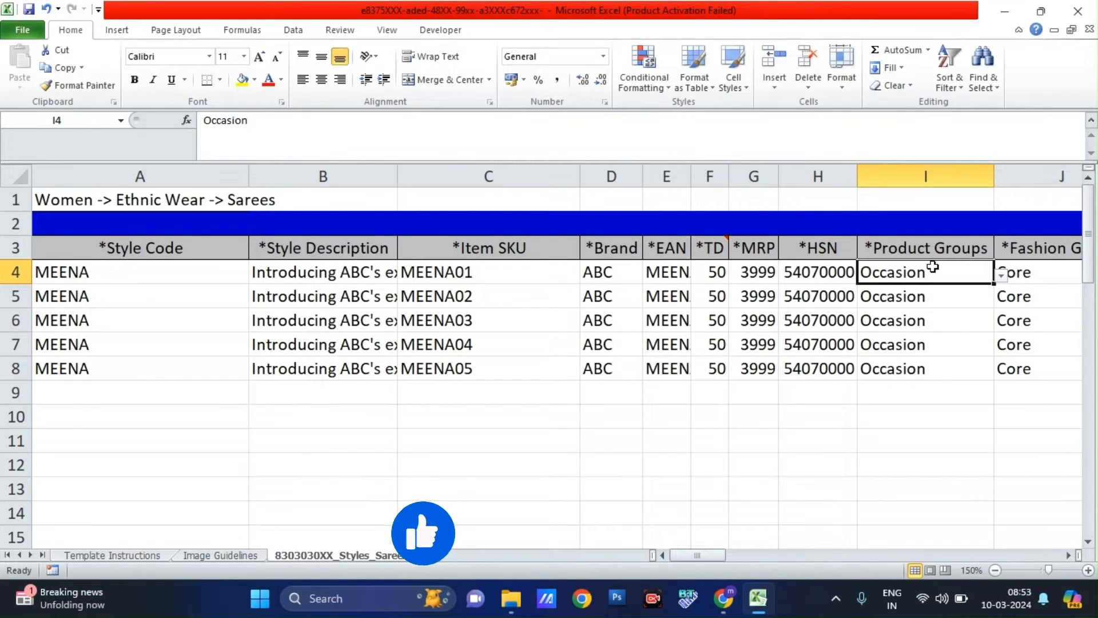
key(Right)
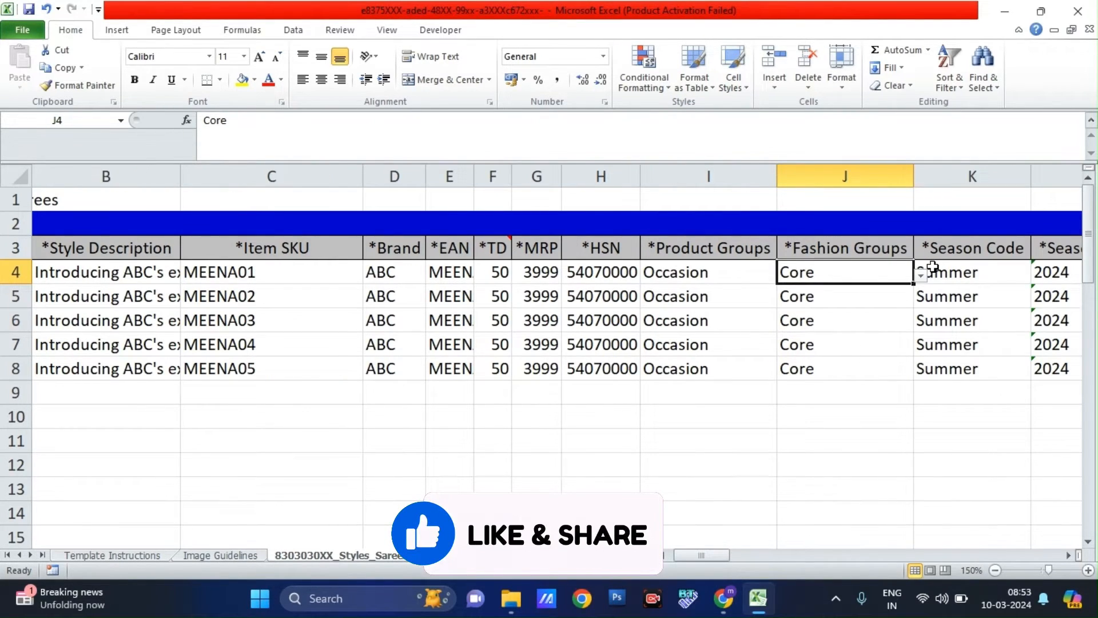
key(Right)
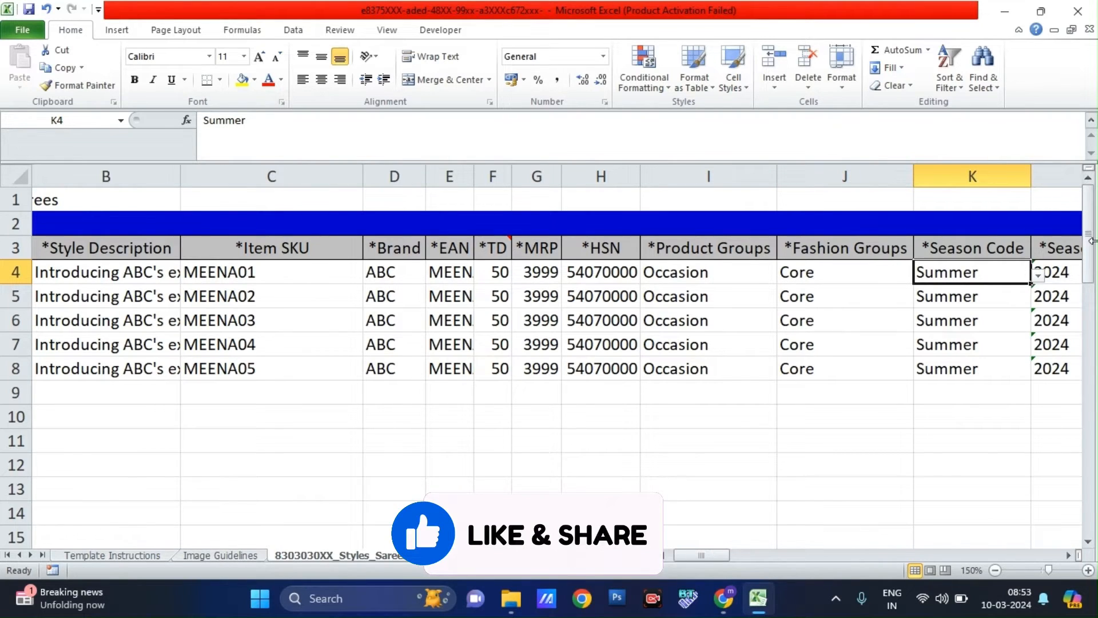
click(1039, 275)
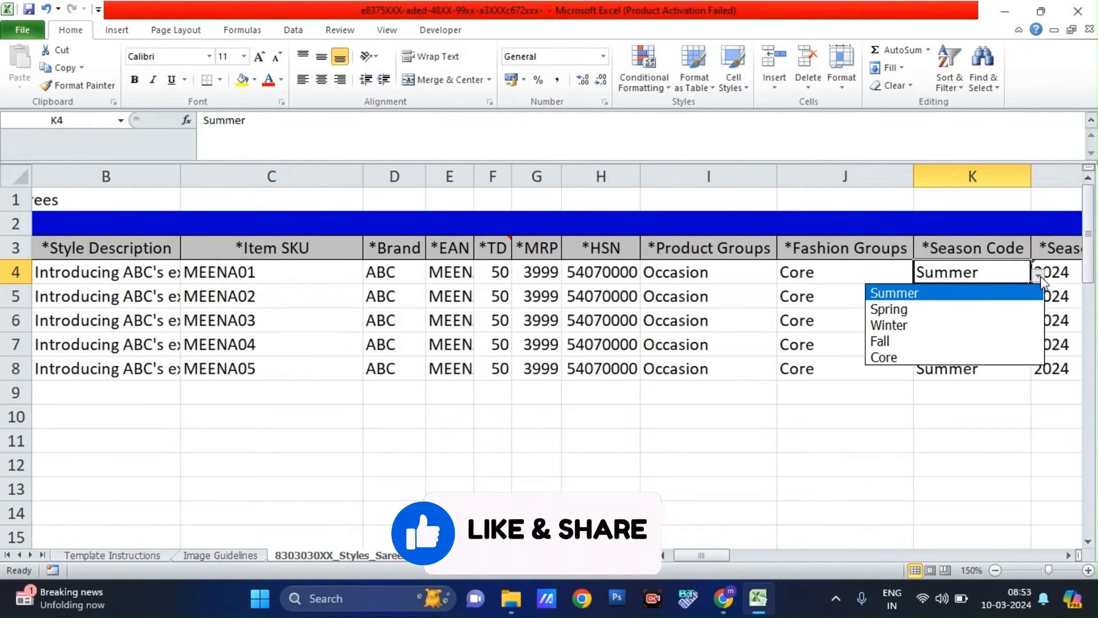
click(981, 270)
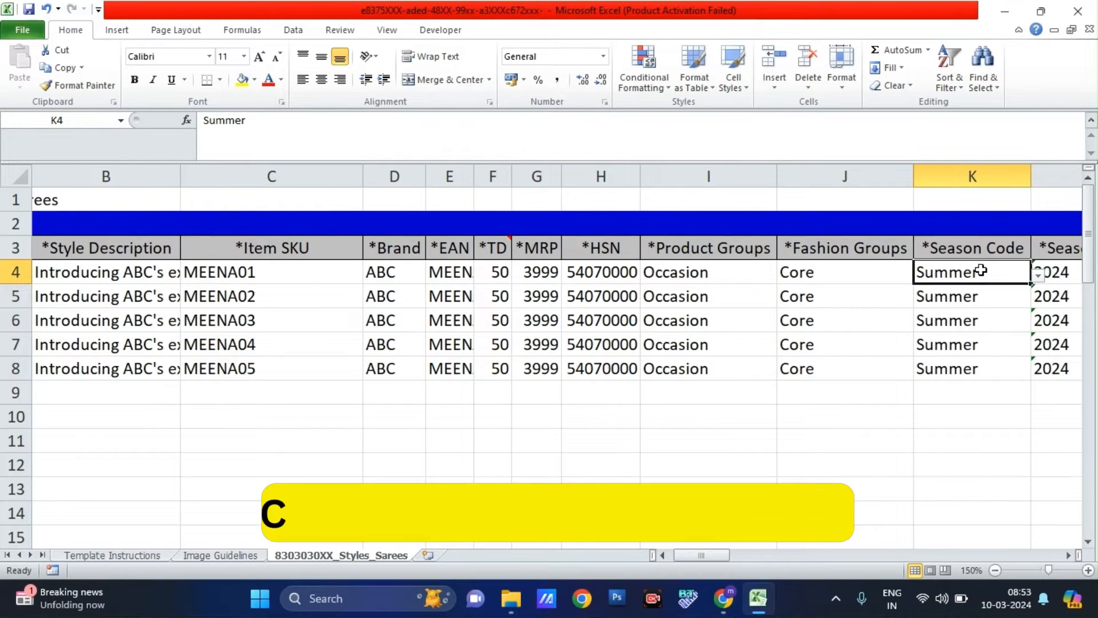
Examine the Season Year options in row 4 and the Size and articleDimensionsUnitHeight entries
key(Right)
key(Left)
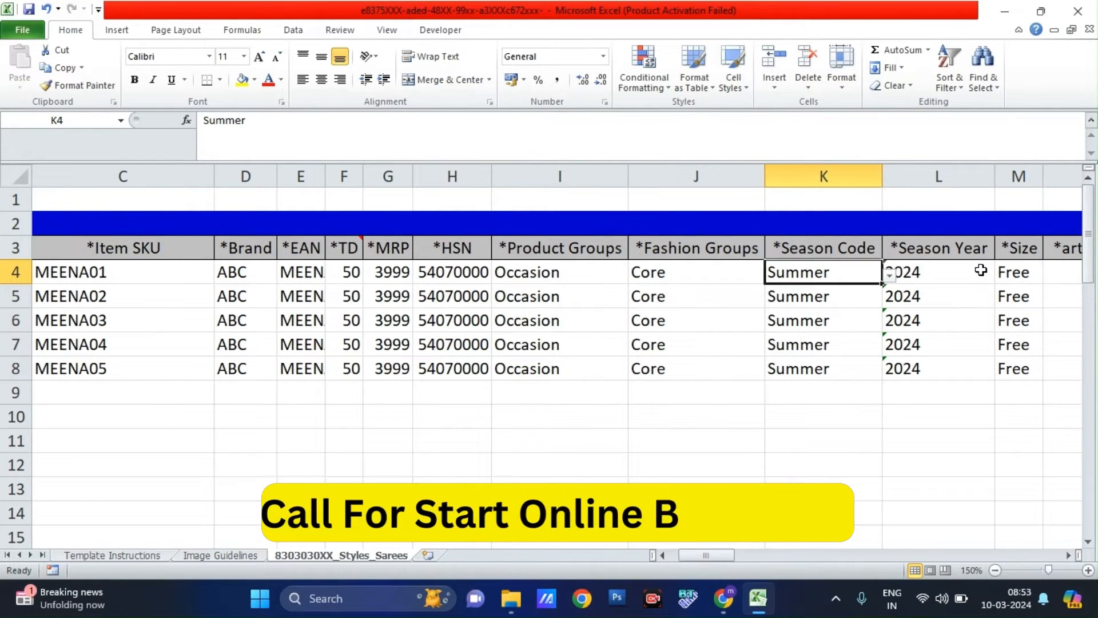
key(Right)
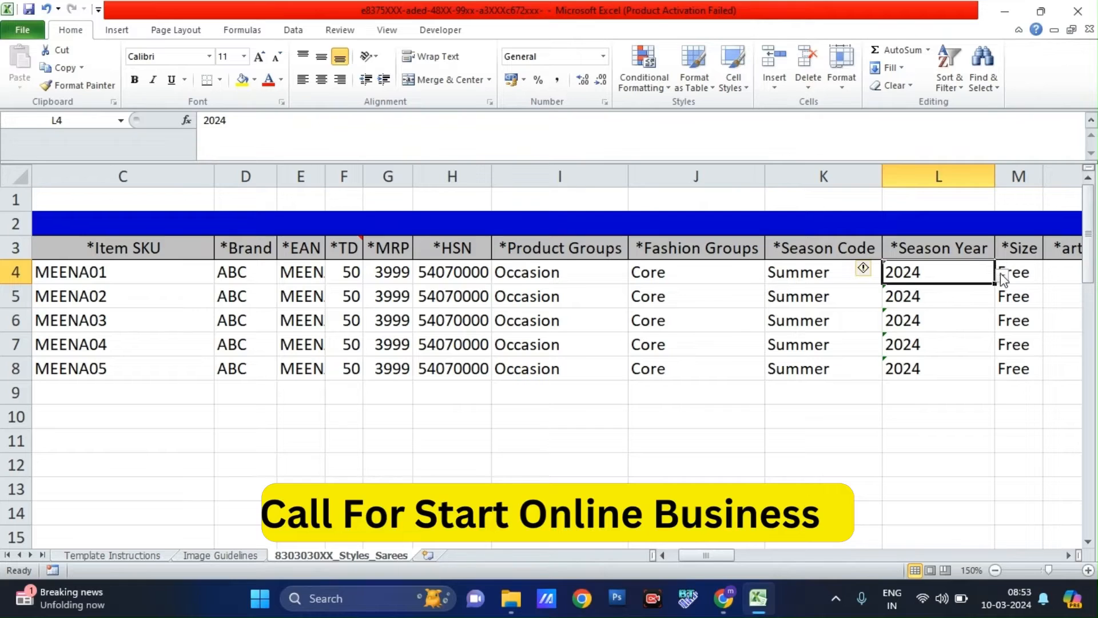
click(1002, 278)
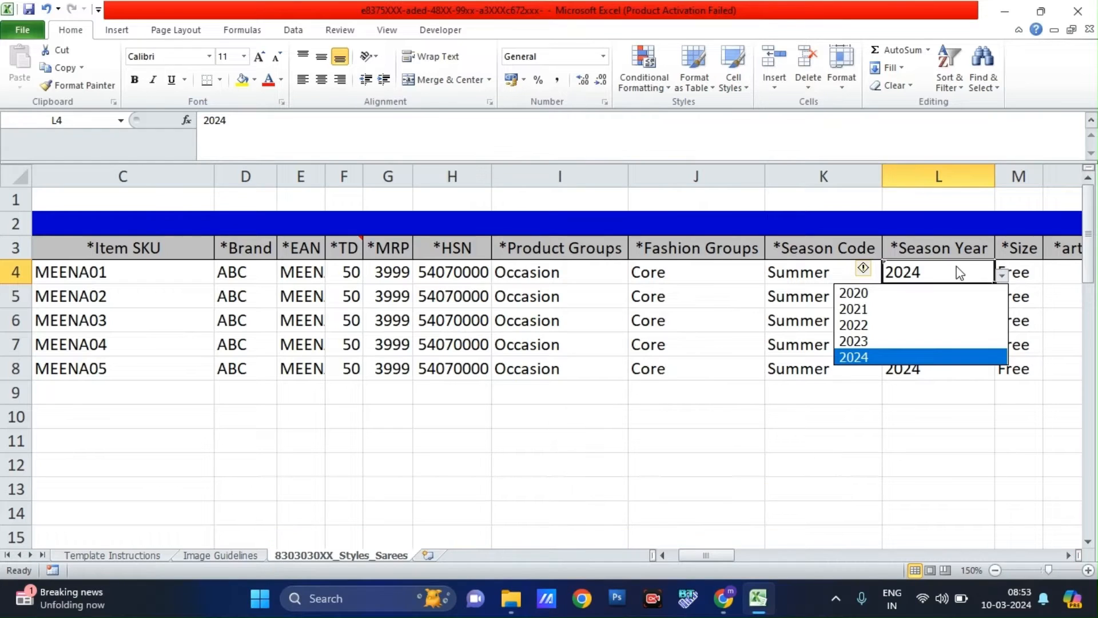
click(957, 266)
key(Right)
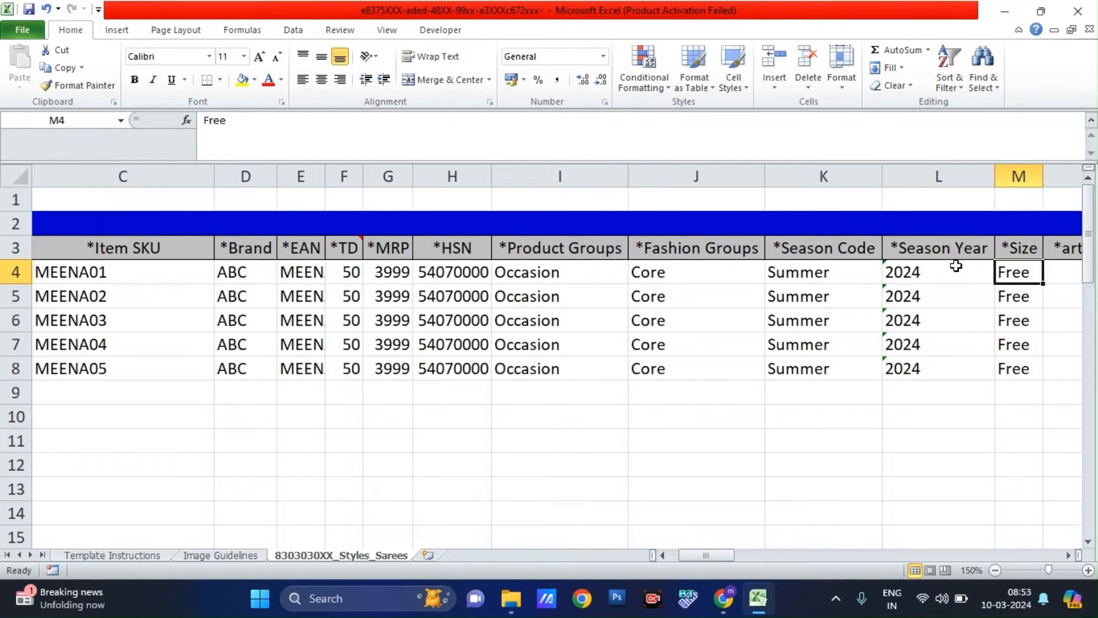
key(Right)
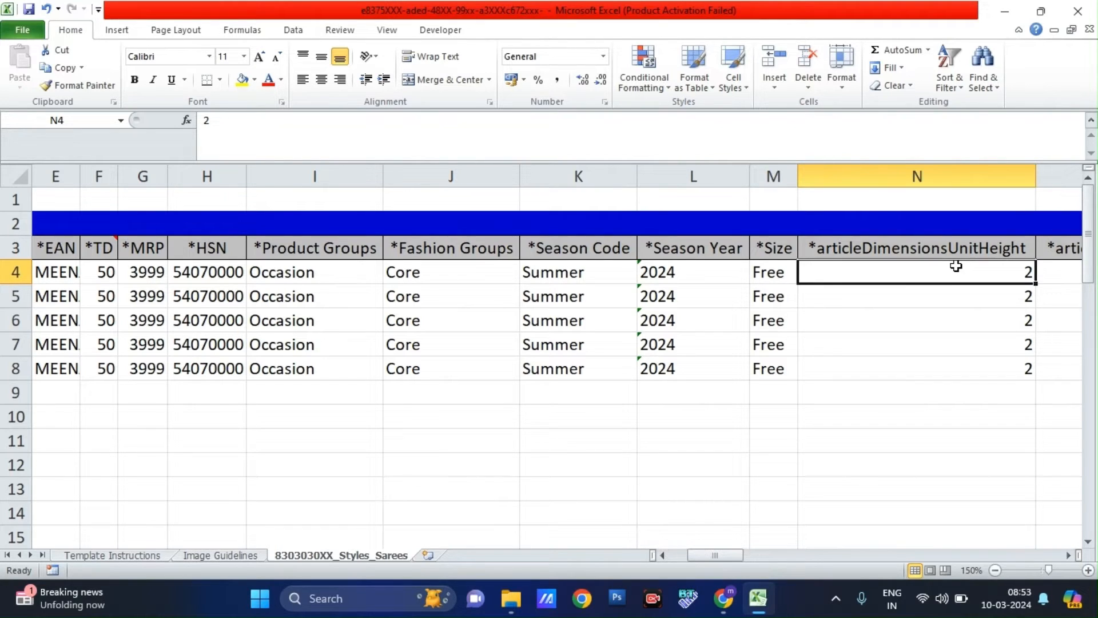
Examine the article height, length and width entries in row 4, plus the options for the article length unit
key(Left)
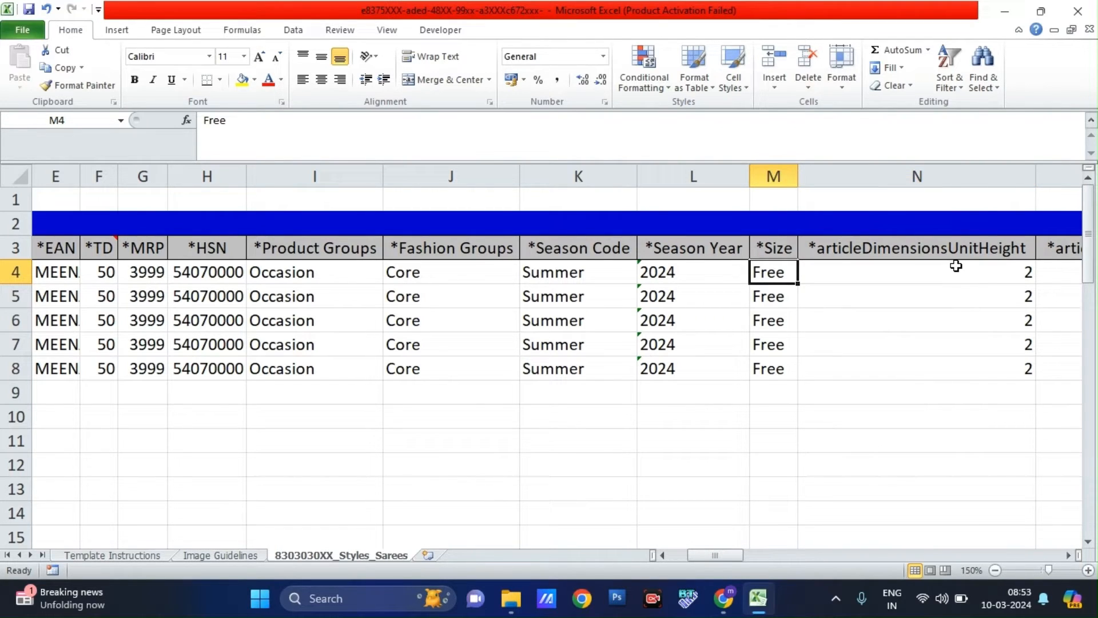
key(Right)
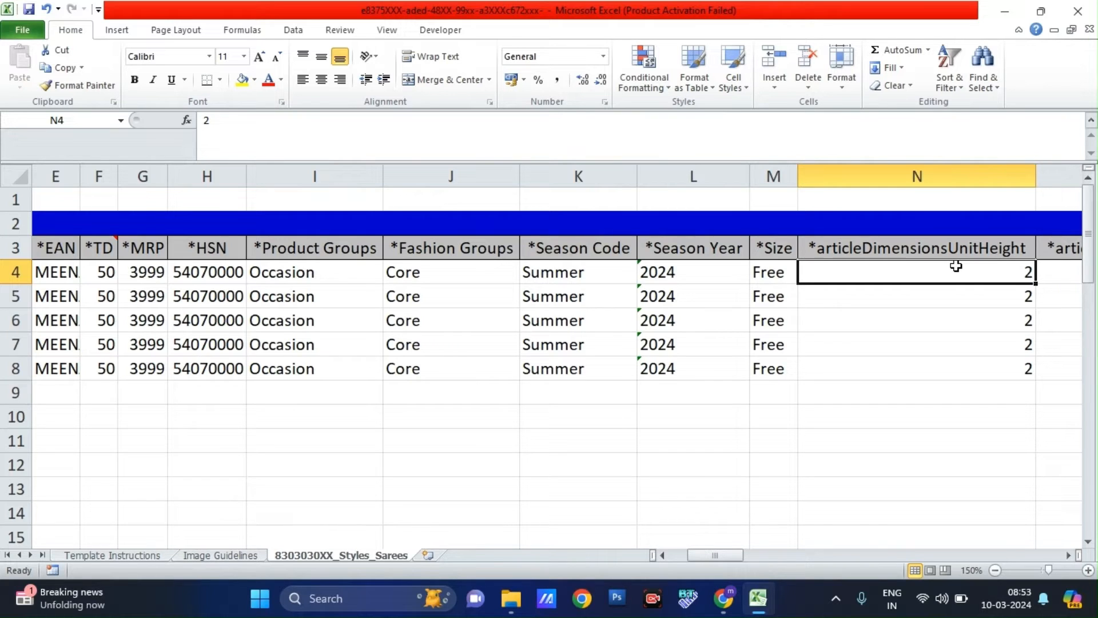
key(Right)
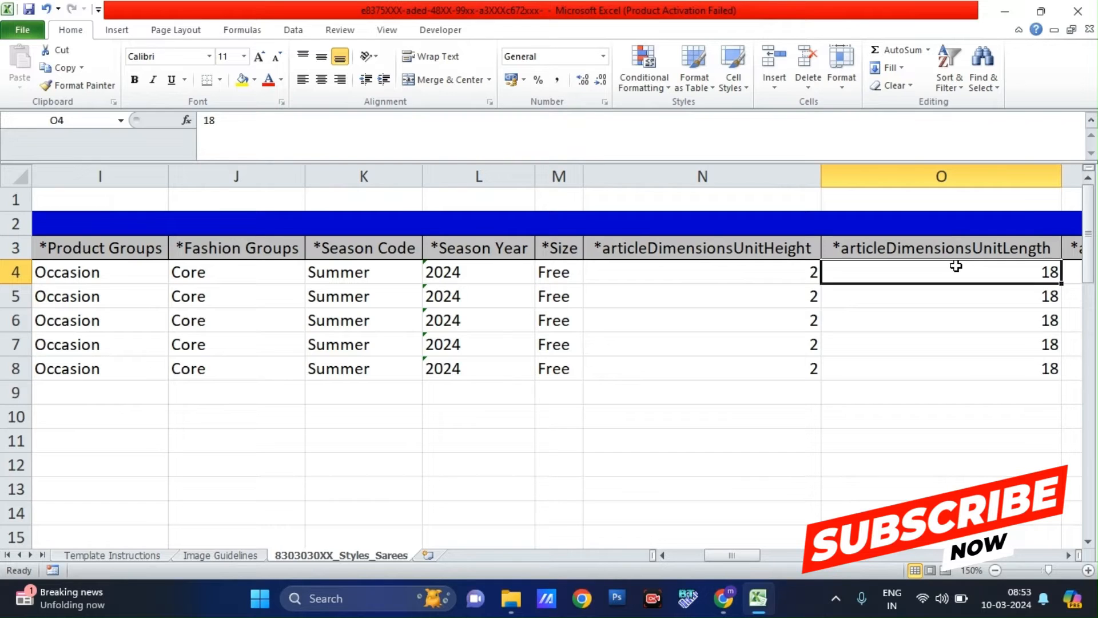
key(Left)
key(Right)
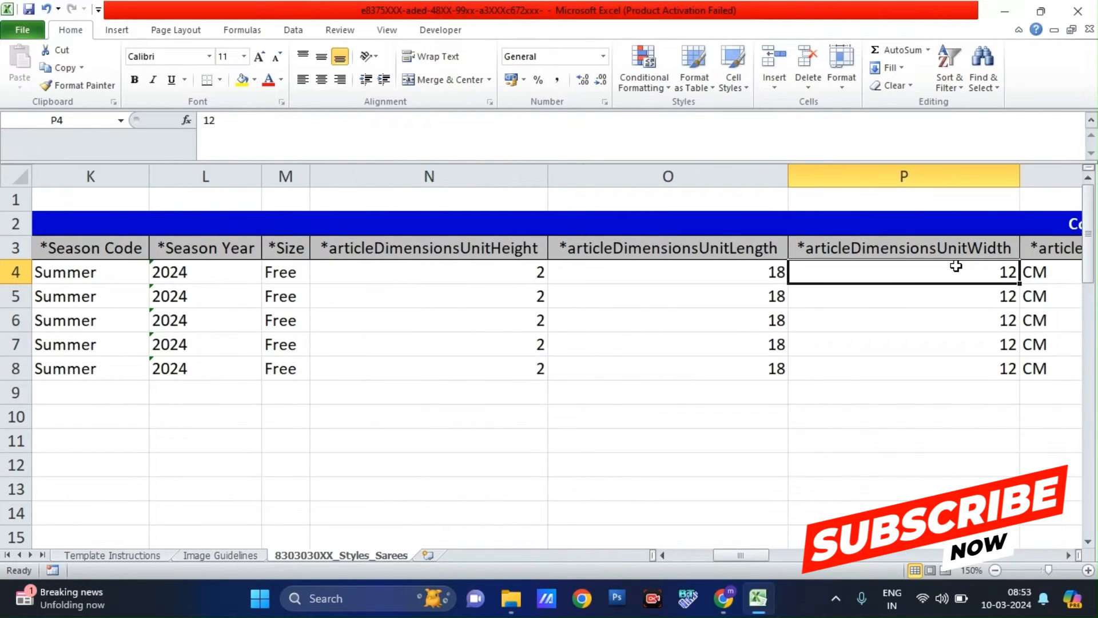
key(Right)
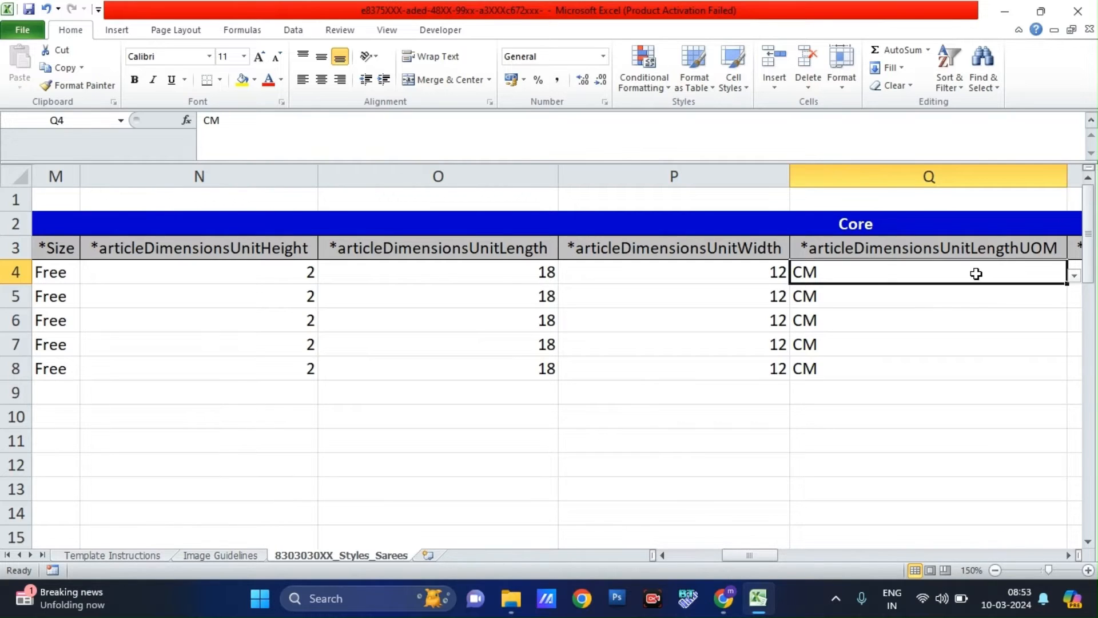
click(1075, 276)
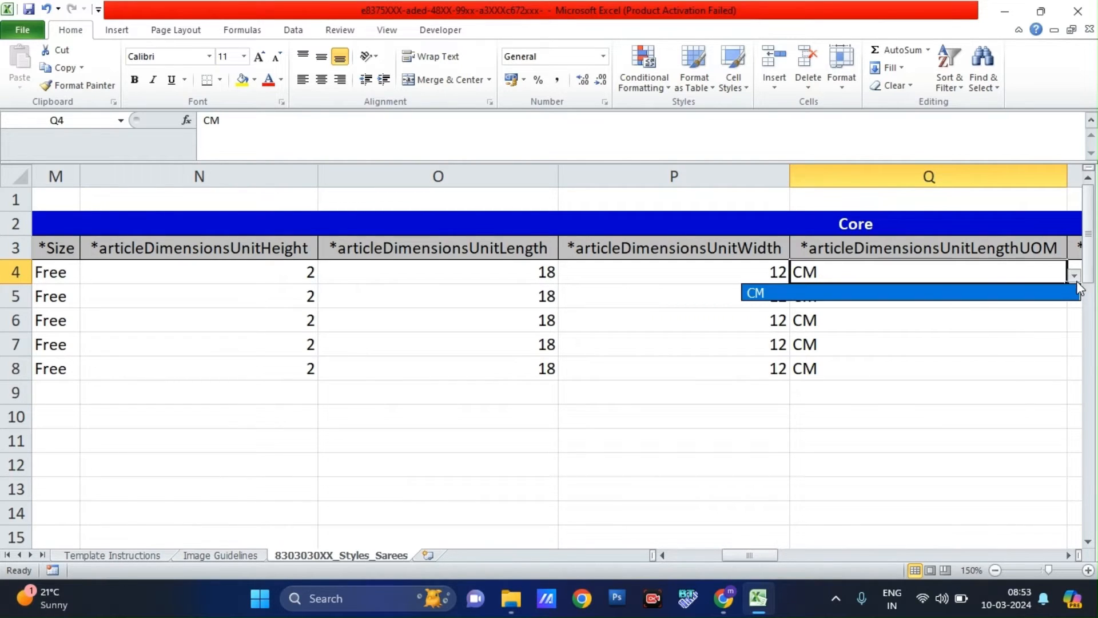
click(1014, 274)
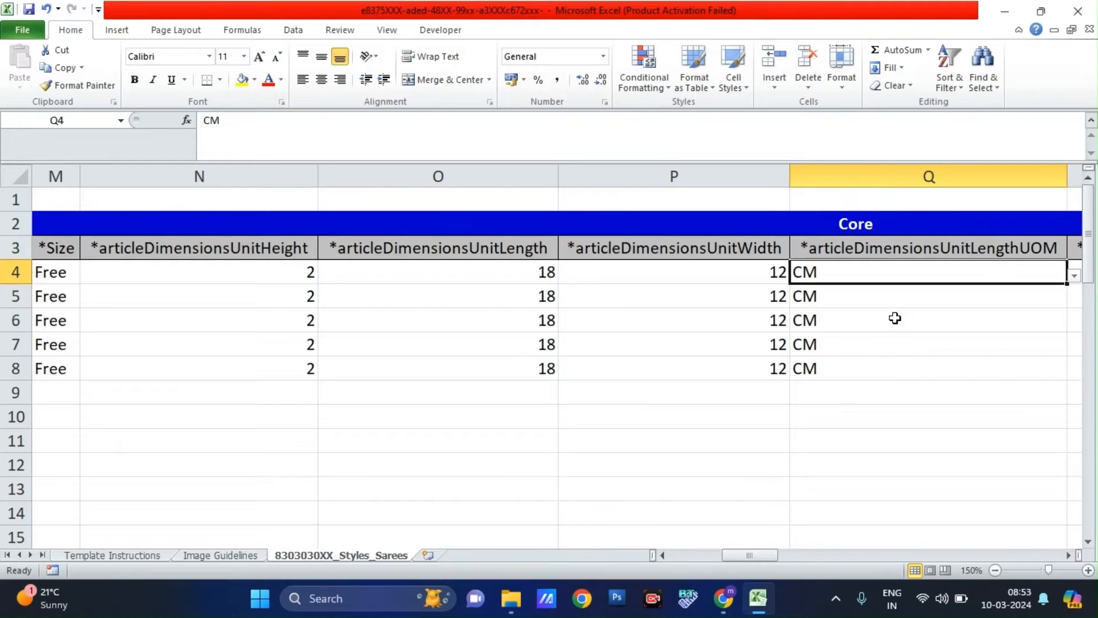
Examine the articleDimensionsUnitWeight and articleDimensionsUnitWeightUOM entries in row 4
key(Right)
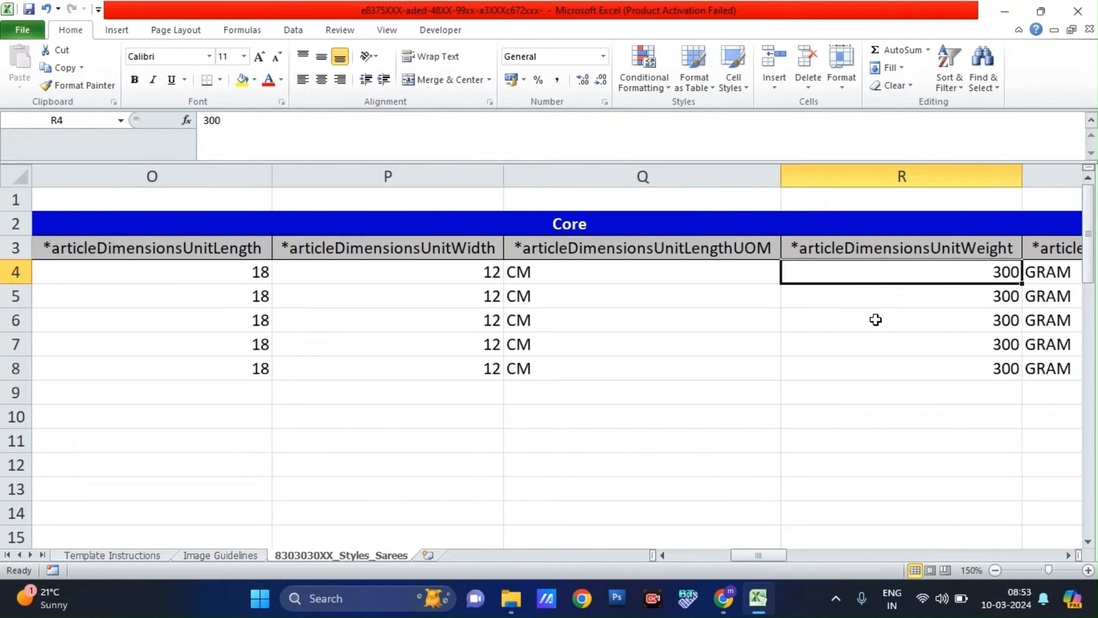
key(Right)
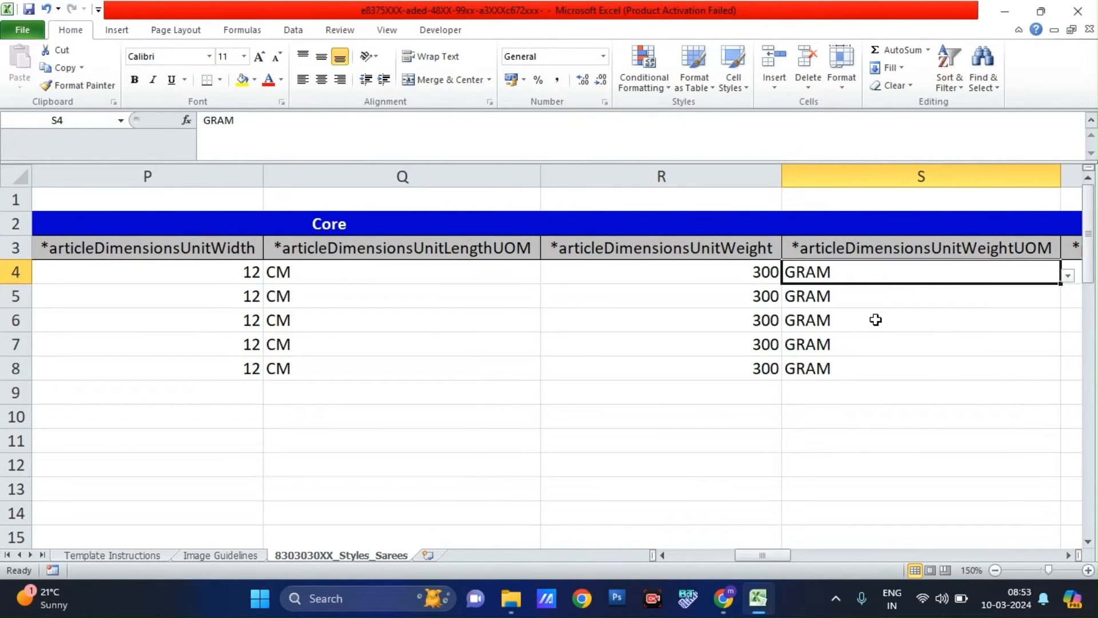
key(Left)
key(Right)
key(Left)
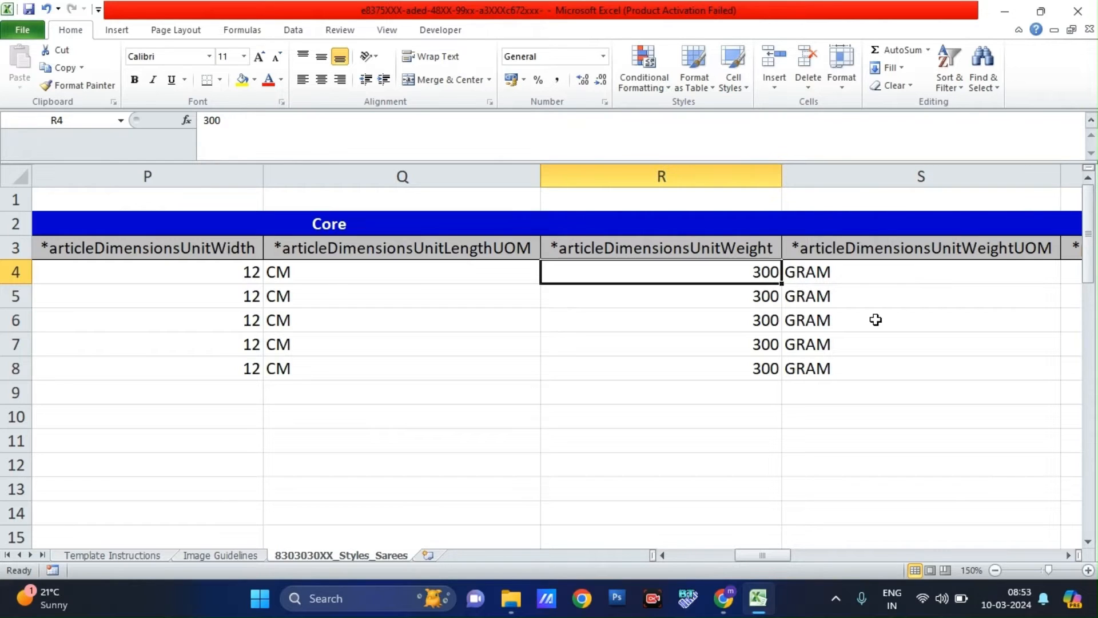
key(Right)
Examine the package height, length, width and weight entries in row 4 together with their units of measure
key(Right)
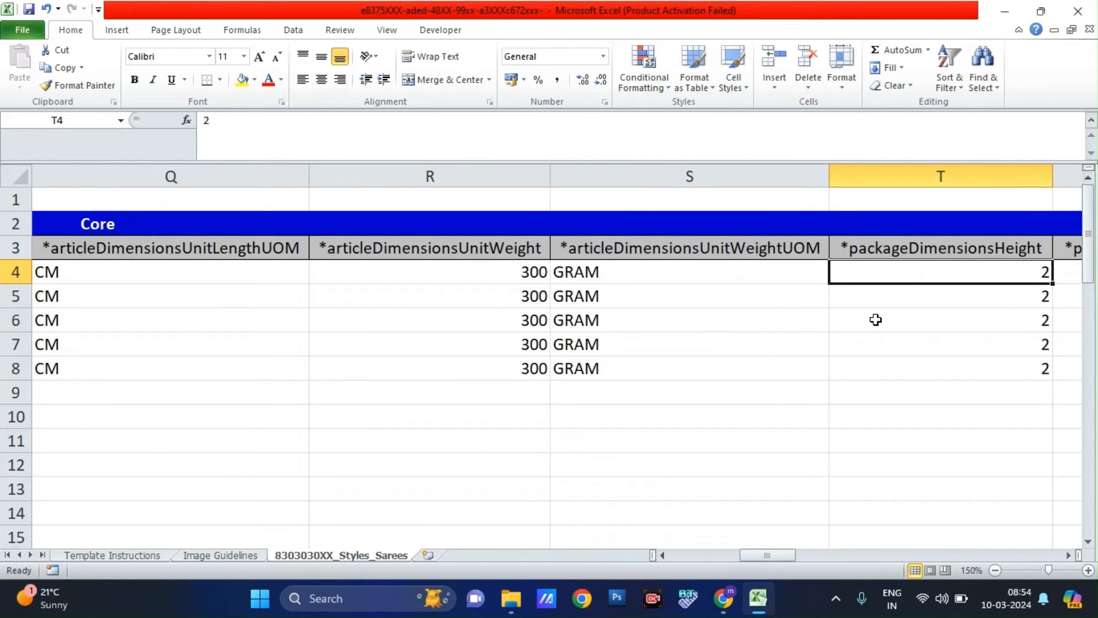
key(Right)
key(Left)
key(Right)
key(Right)
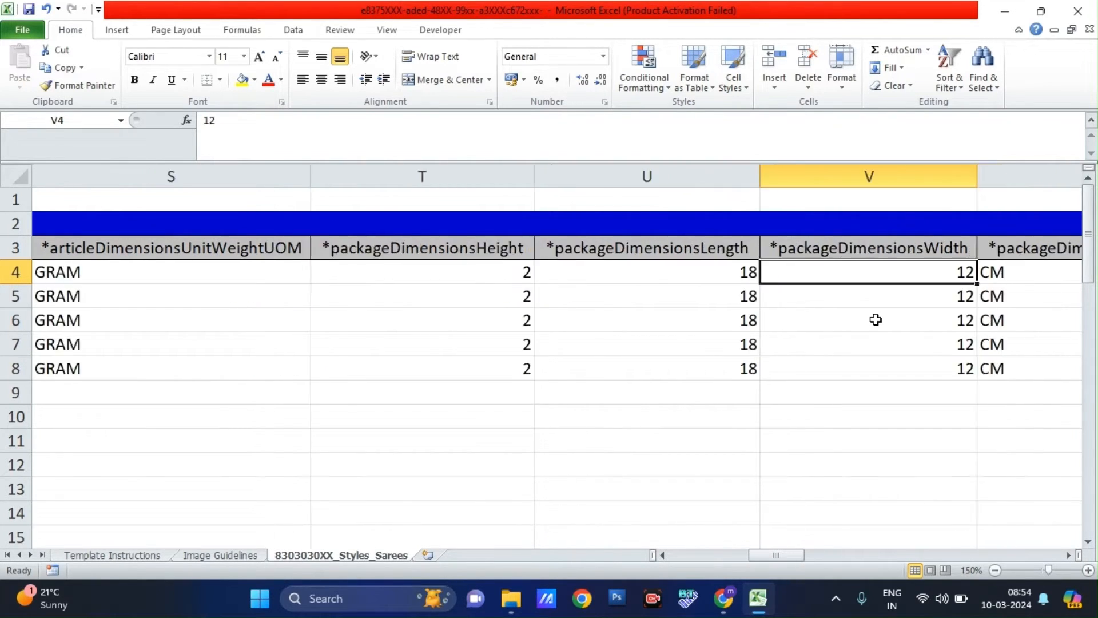
key(Right)
key(Right)
key(Right)
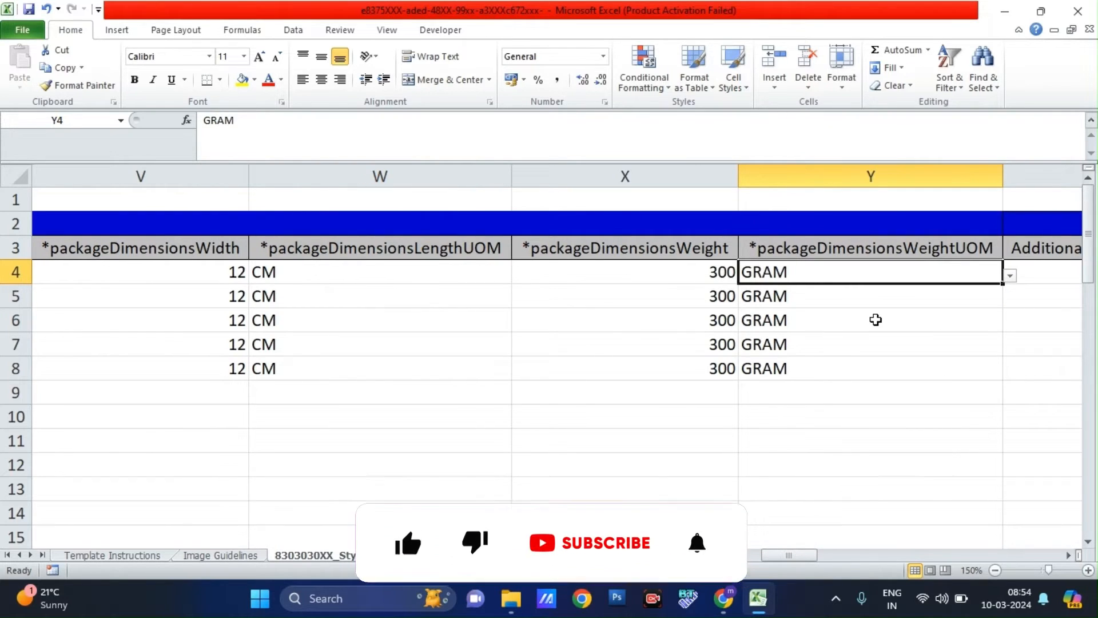
key(Right)
key(Left)
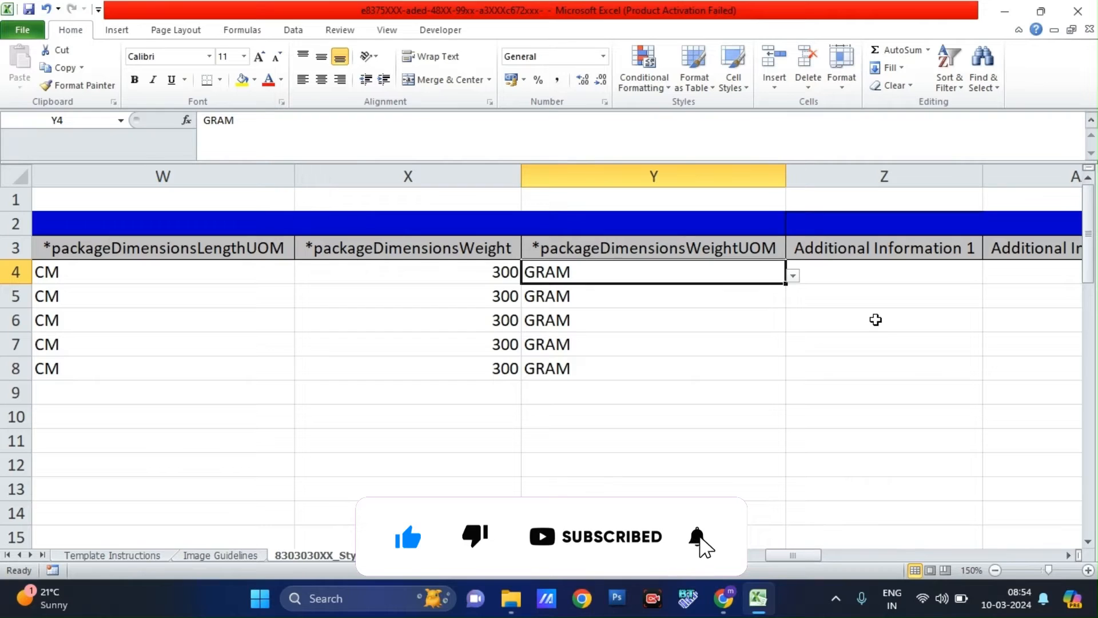
Review the Additional Information columns and examine the Component Count and Country of Origin entries in row 4
key(Right)
key(Right)
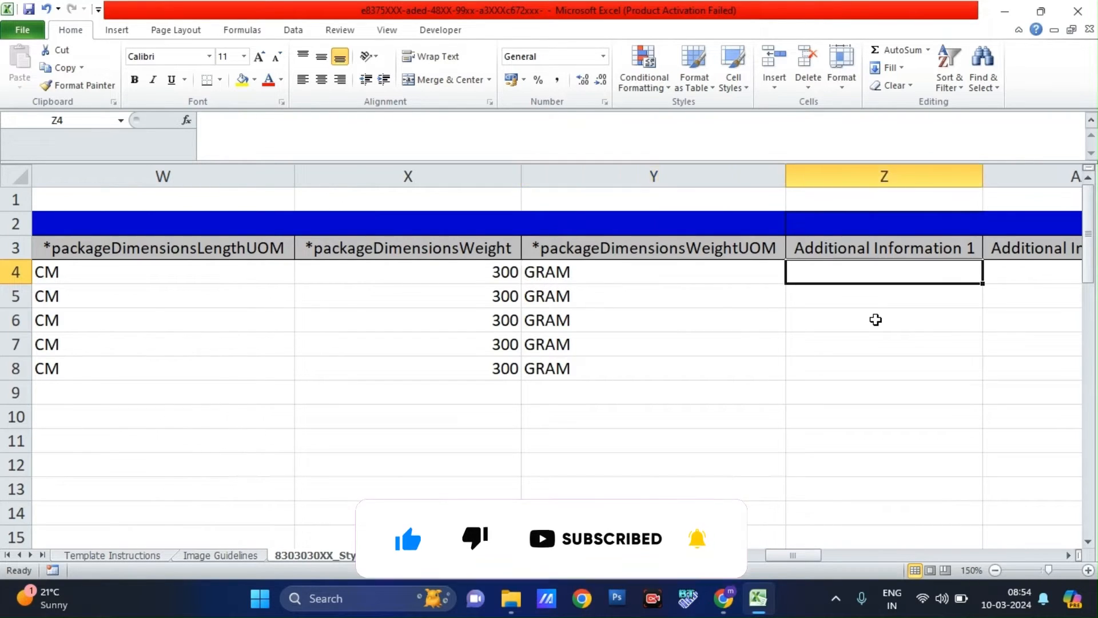
key(Right)
key(Right)
key(Right)
key(Right)
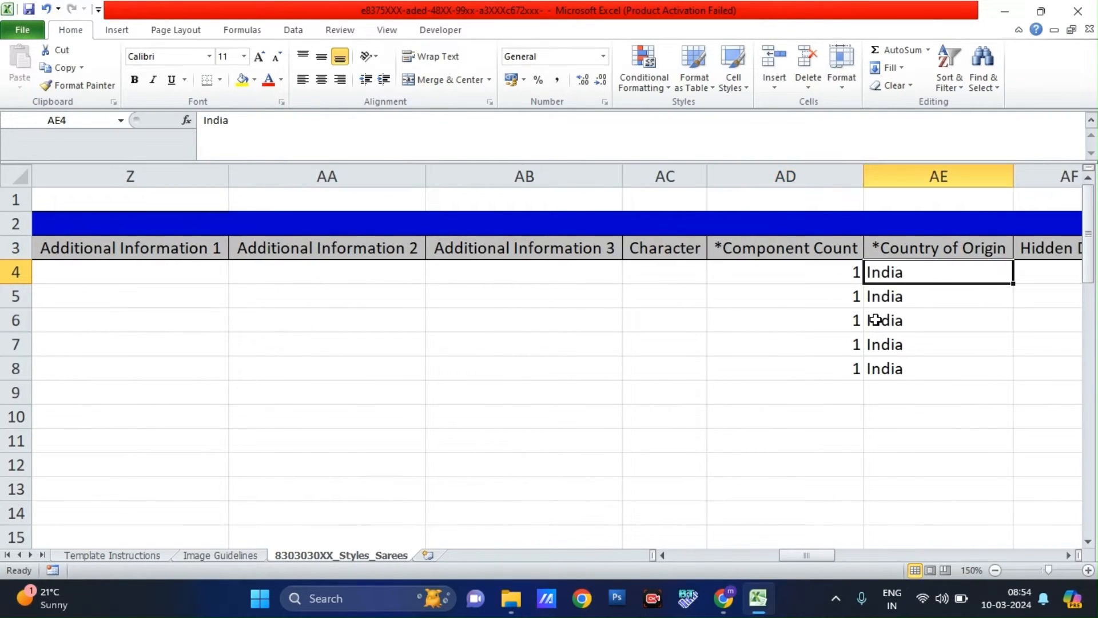
key(Left)
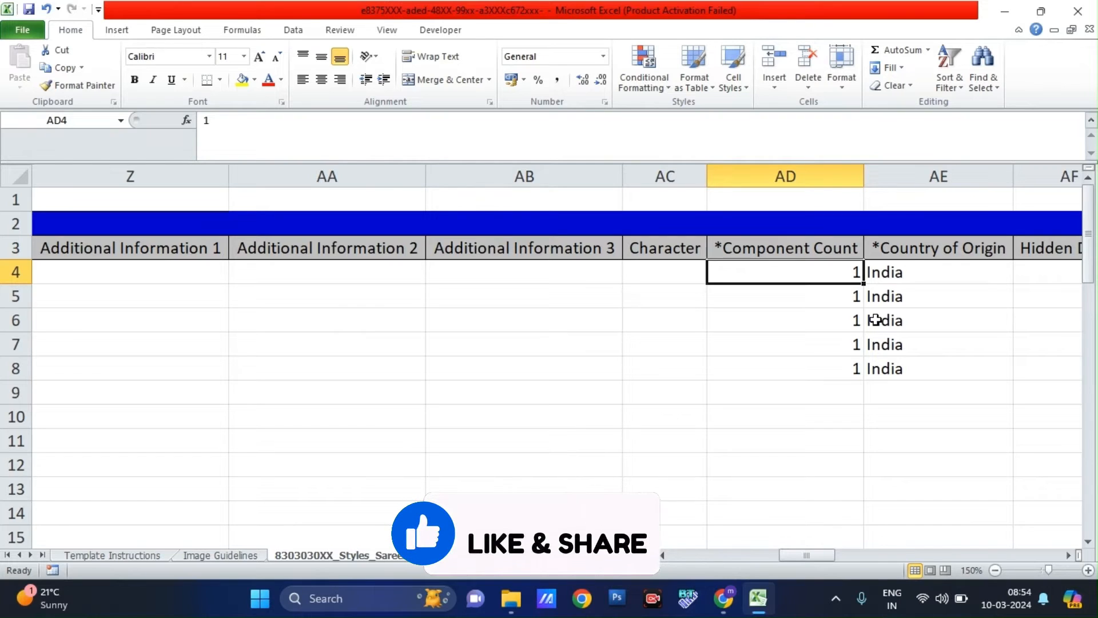
key(Right)
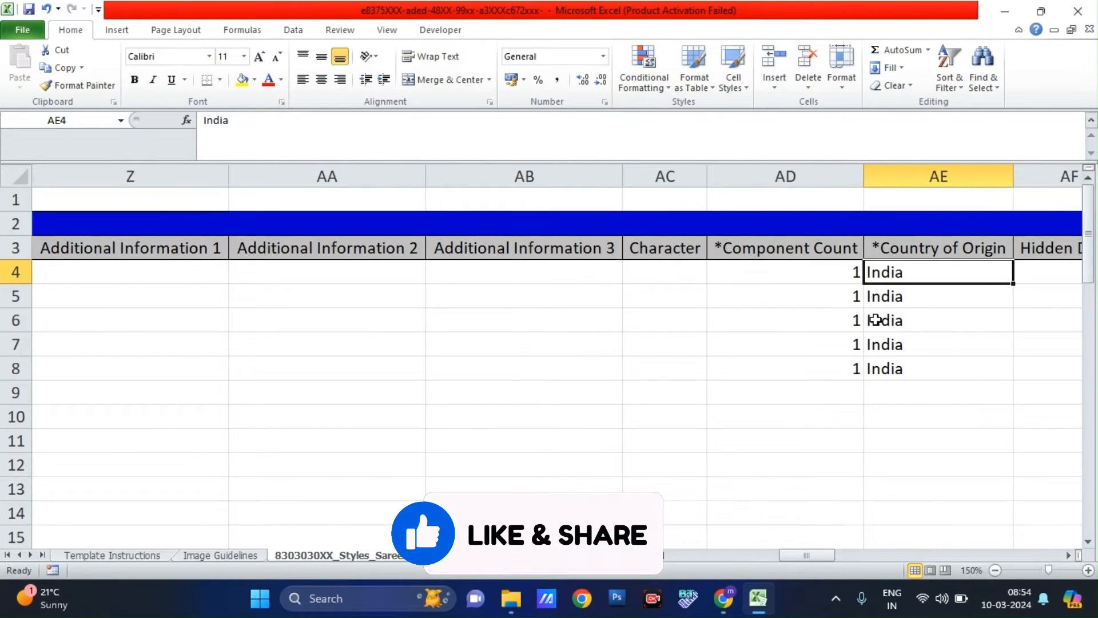
Examine the Manufactured By and Marketed By headers and their row 4 entries
key(Right)
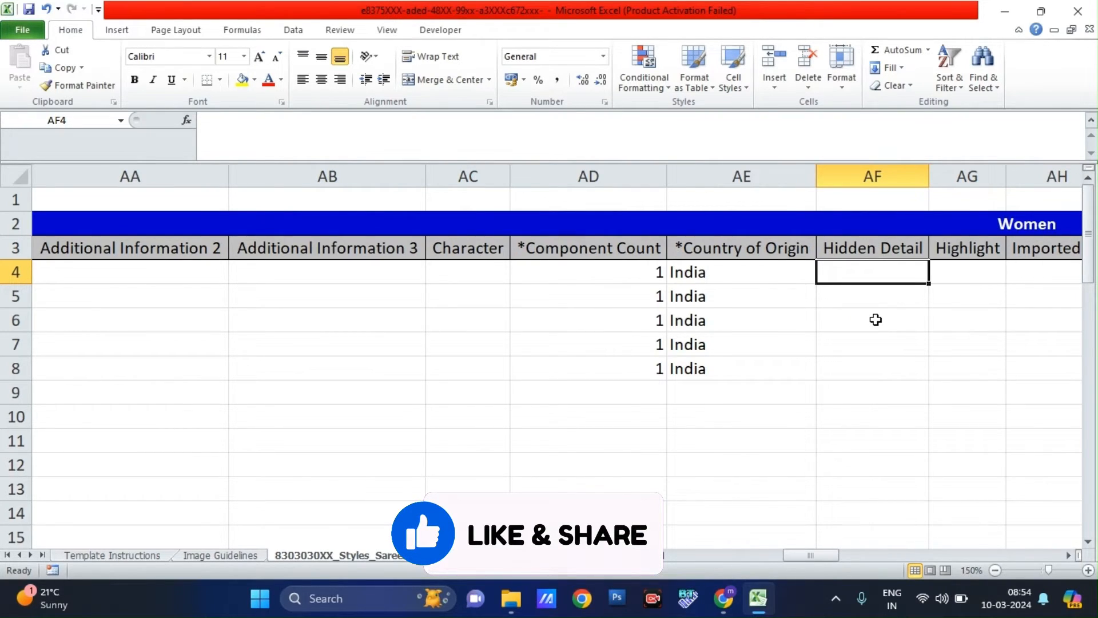
key(Right)
key(Right)
key(Right)
key(Up)
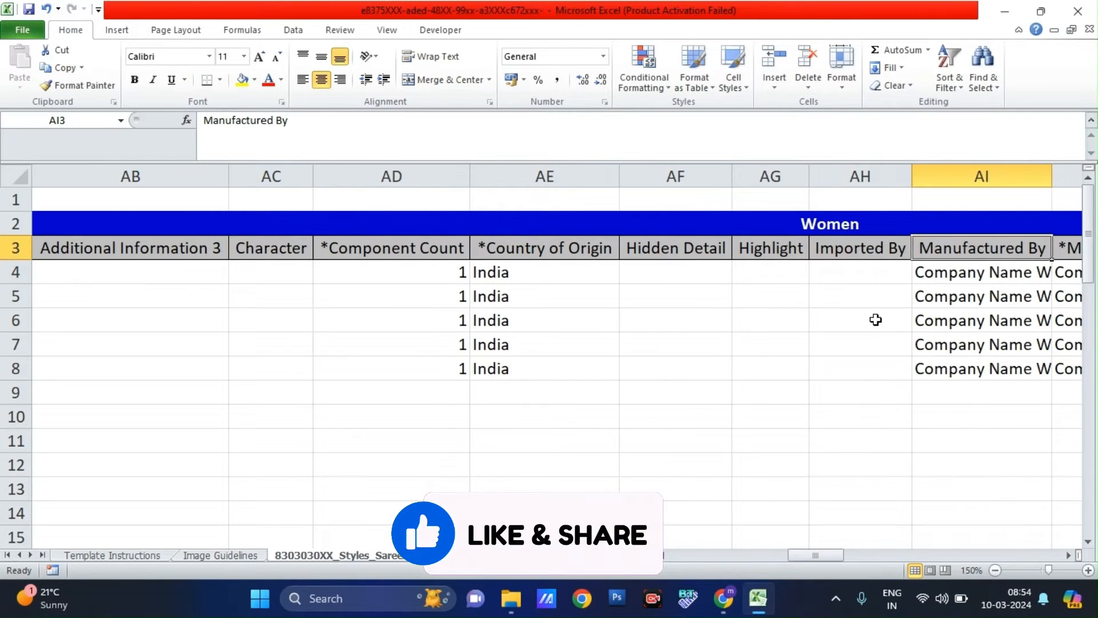
key(Down)
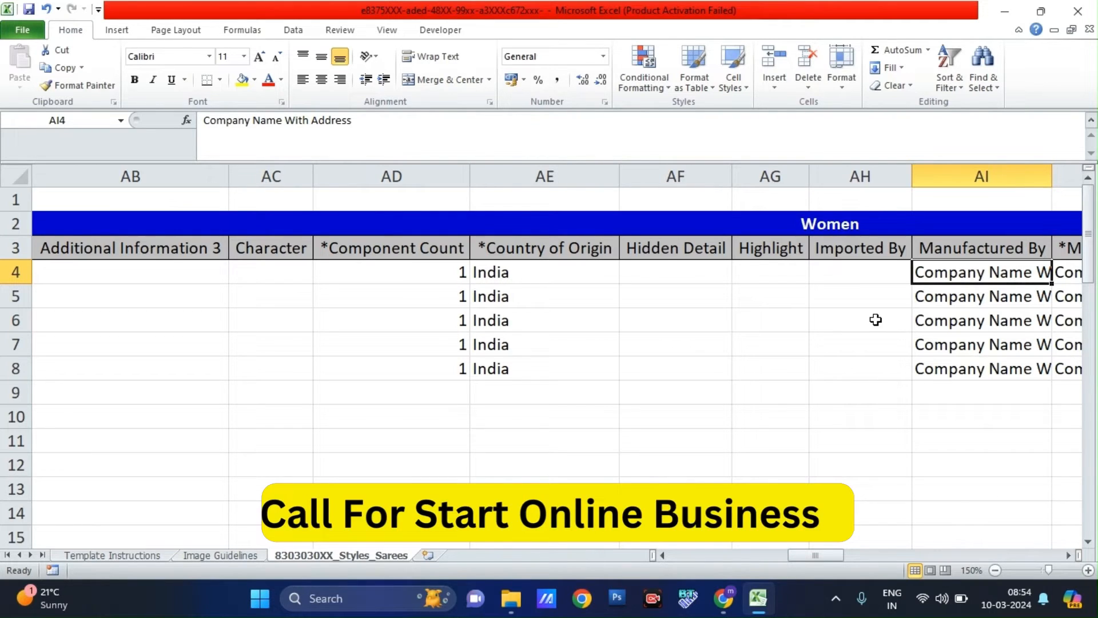
key(Right)
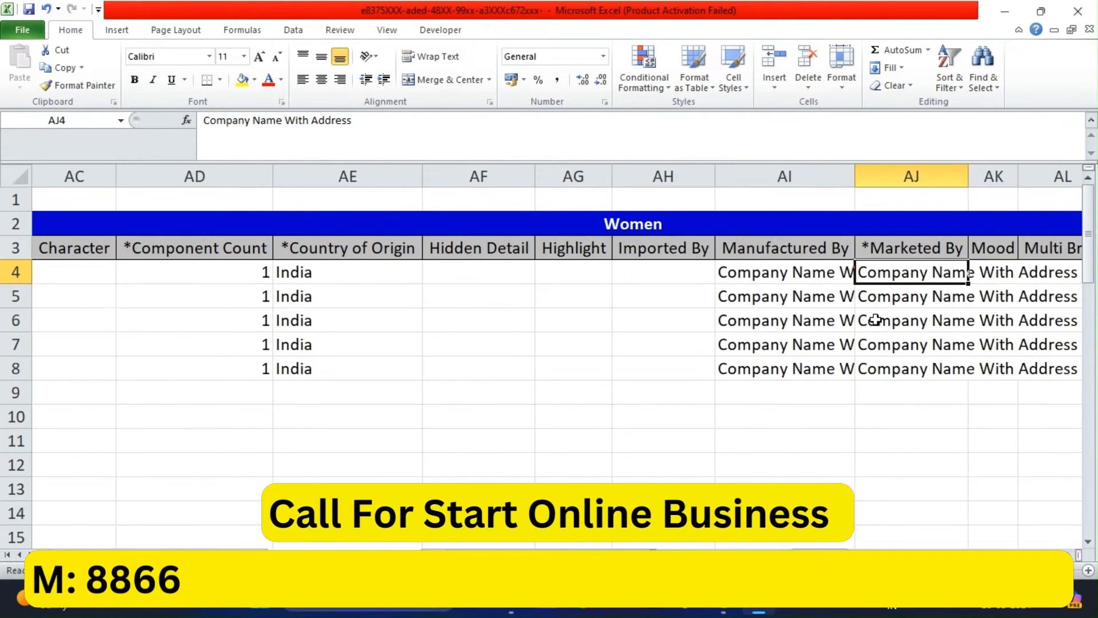
key(Left)
key(Right)
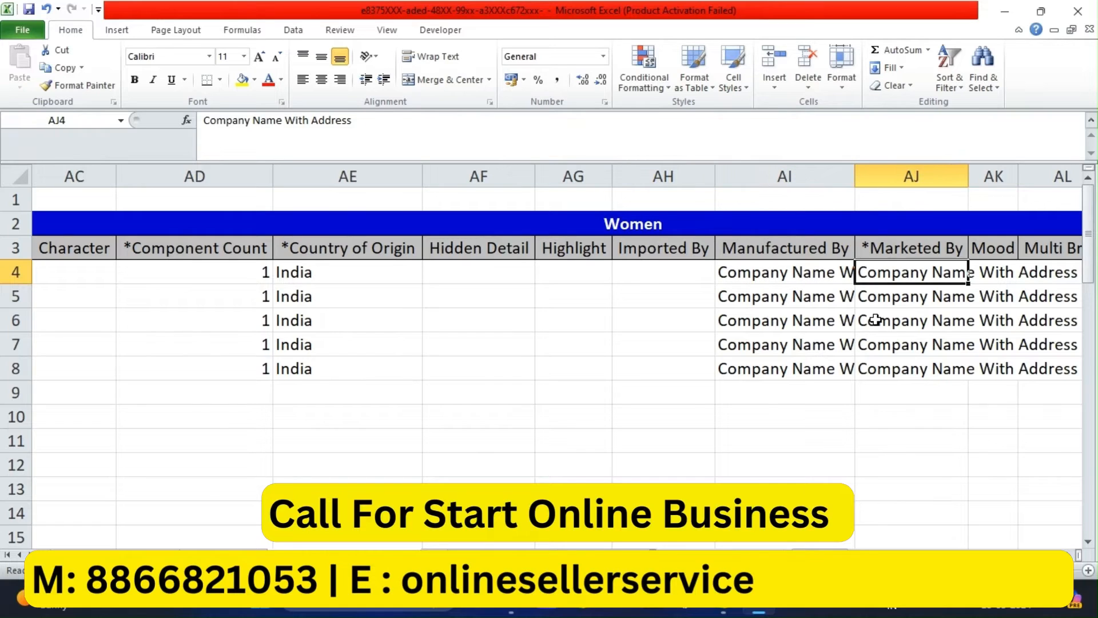
key(Up)
key(Down)
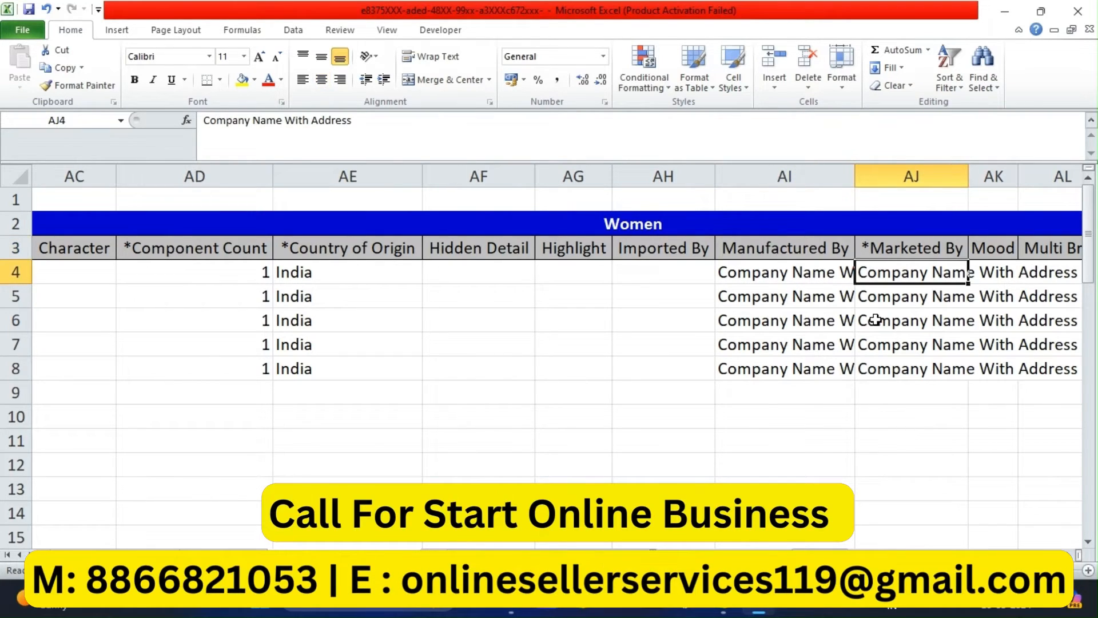
key(Left)
key(Up)
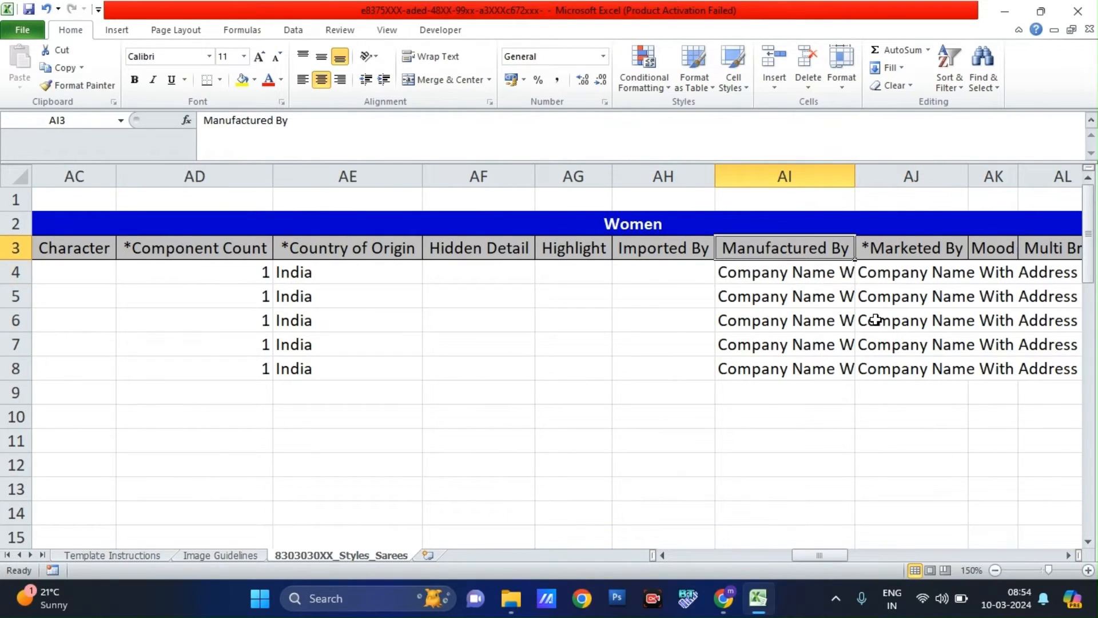
key(Right)
key(Down)
key(Left)
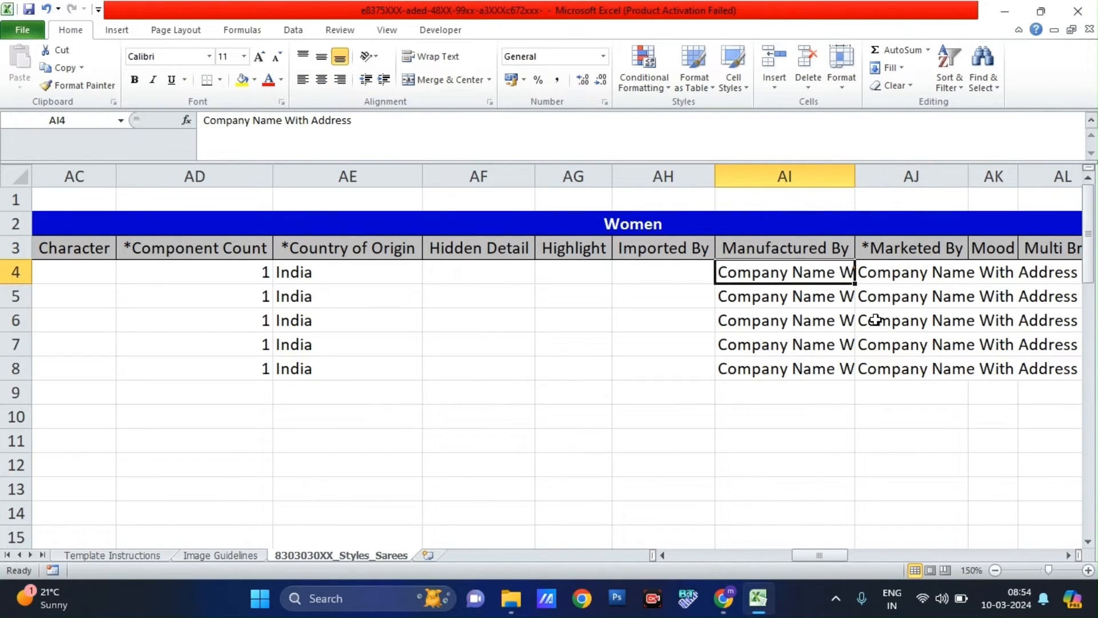
key(Right)
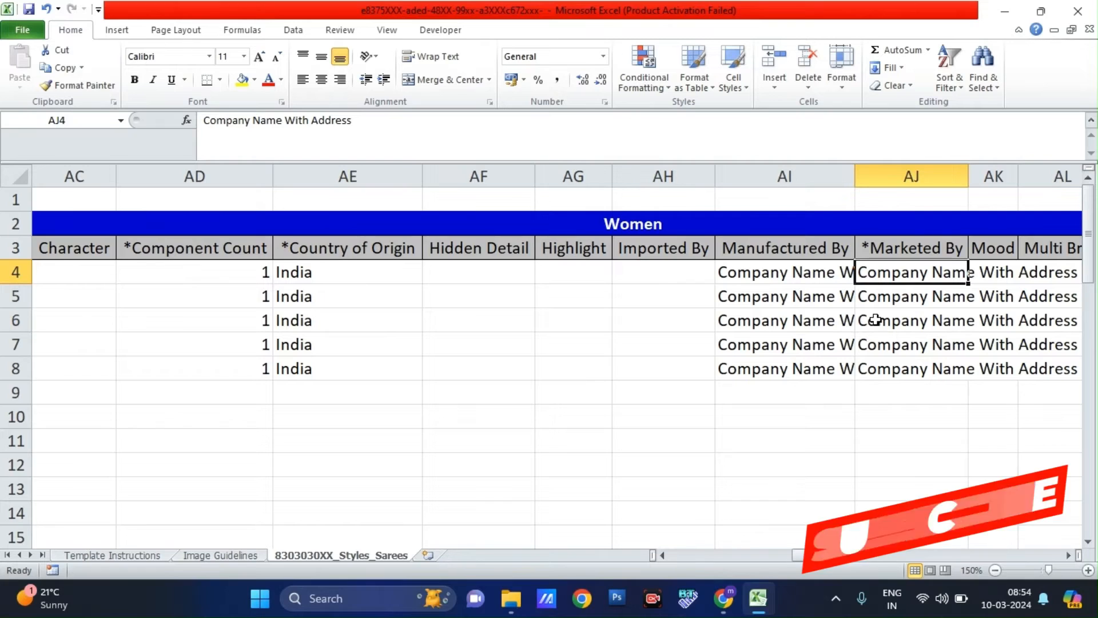
Examine the Net Quantity and Package Contains headers and their entries in row 4
key(Right)
key(Right)
key(Right)
key(Right)
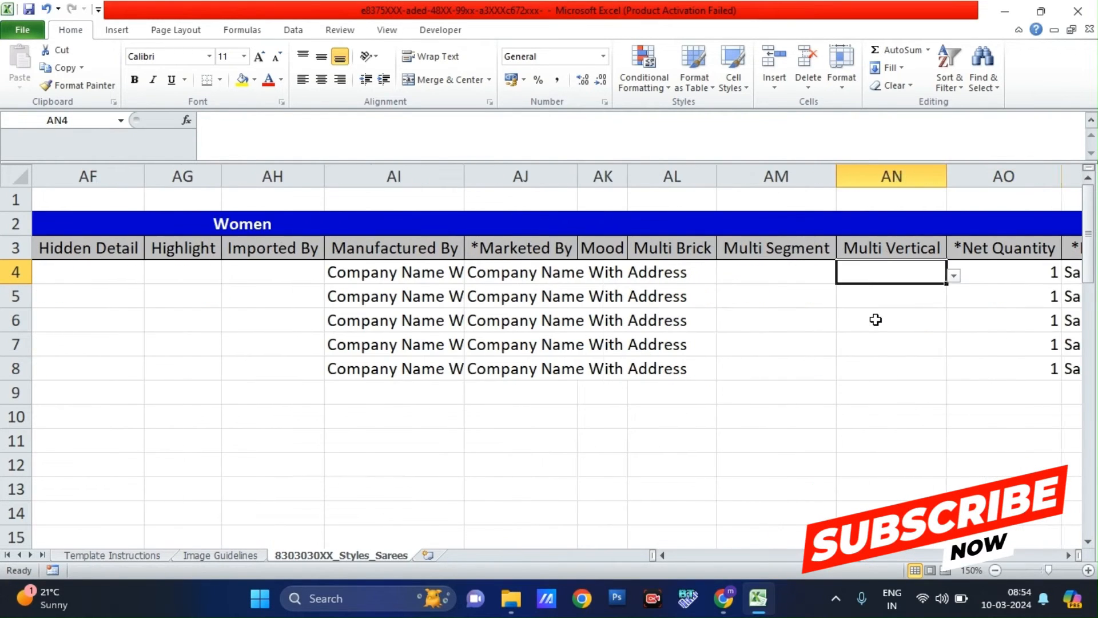
key(Left)
key(Right)
key(Right)
key(Up)
key(Down)
key(Right)
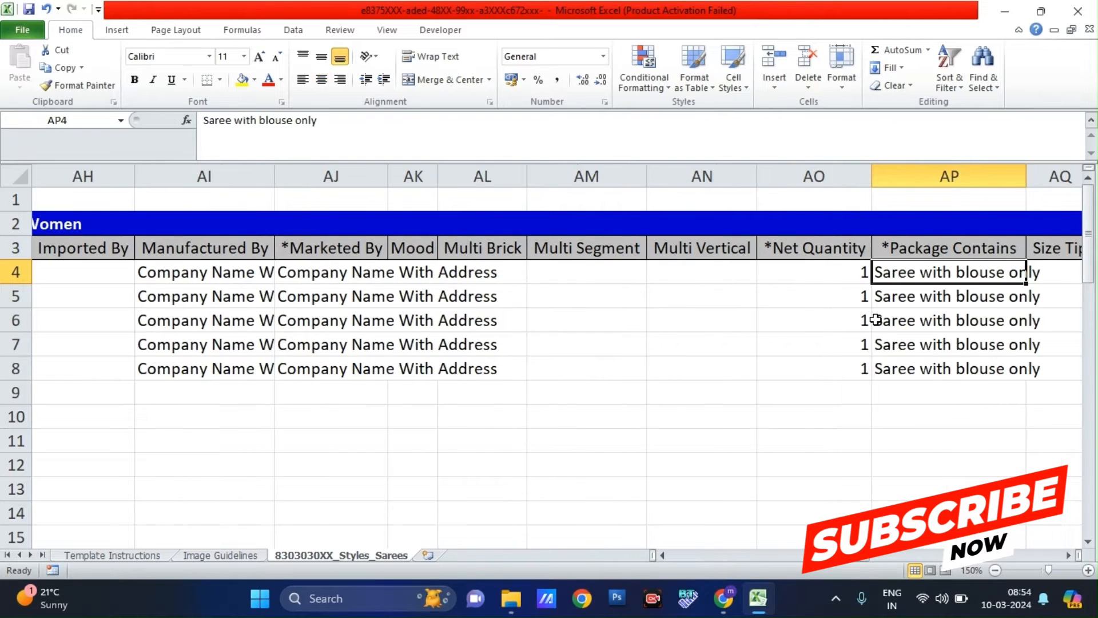
key(Up)
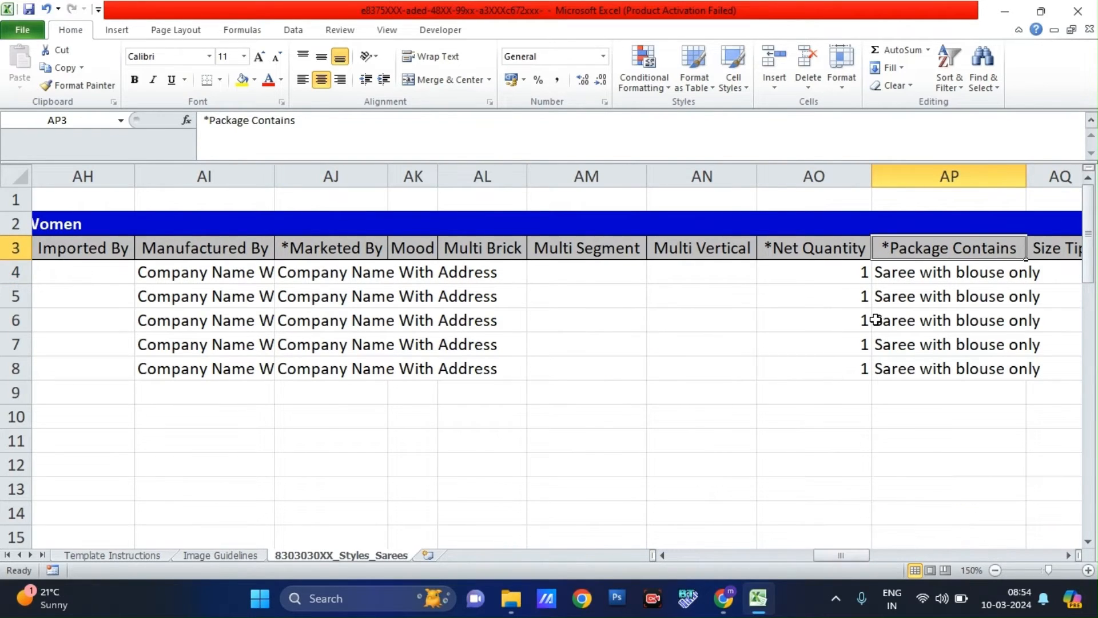
key(Down)
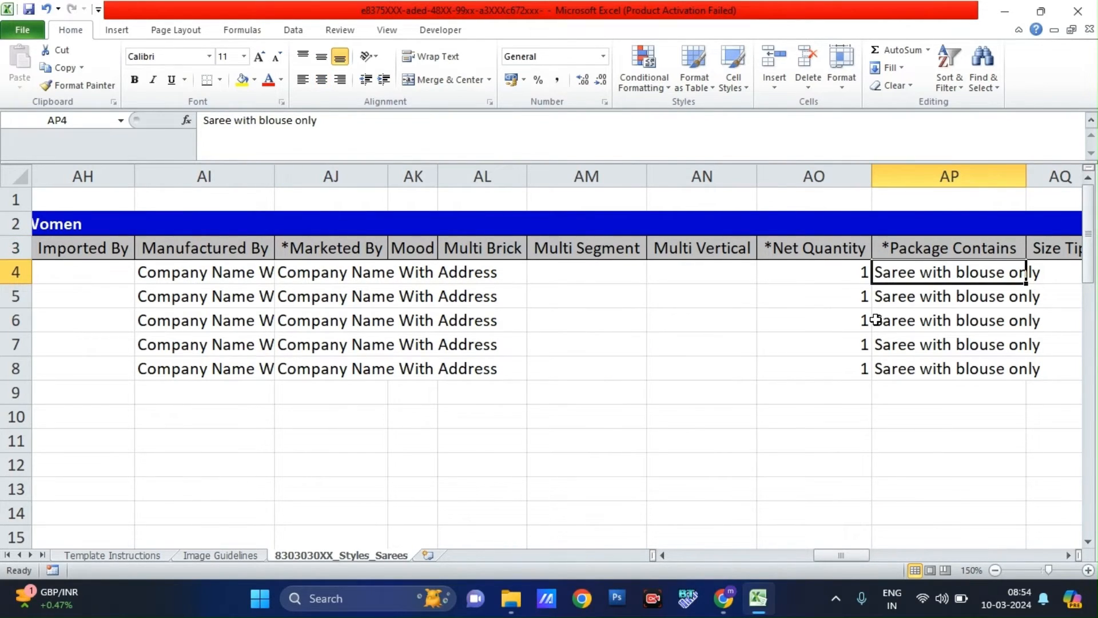
Review the Size Tip, USP and Trend Theme columns and examine the Color Family and Color Shade entries in row 4
key(Right)
key(Right)
key(Right)
key(Right)
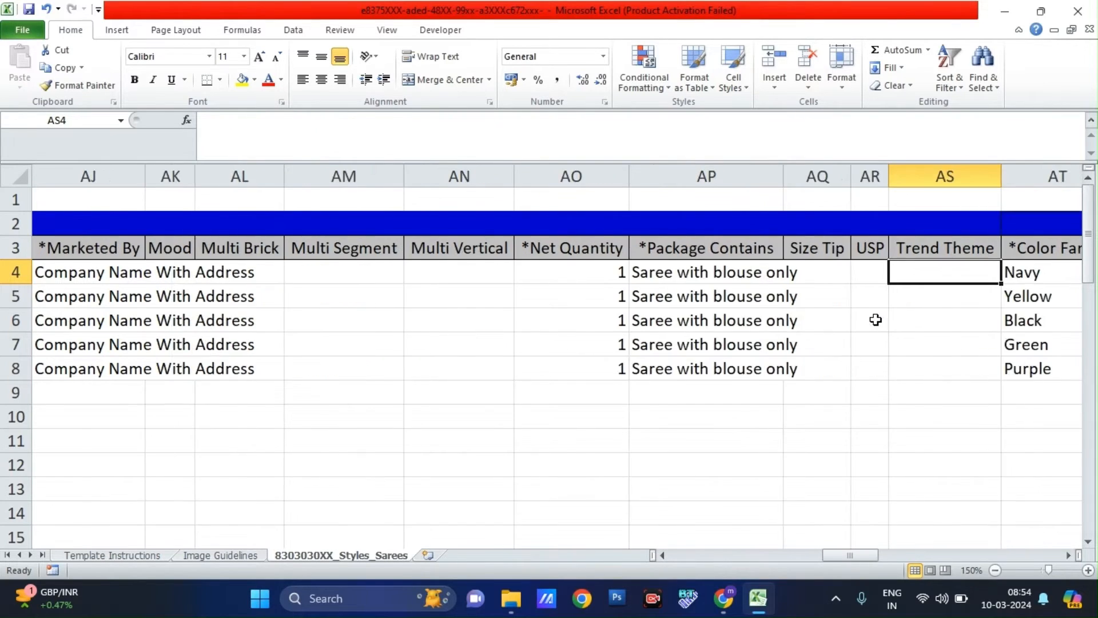
key(Up)
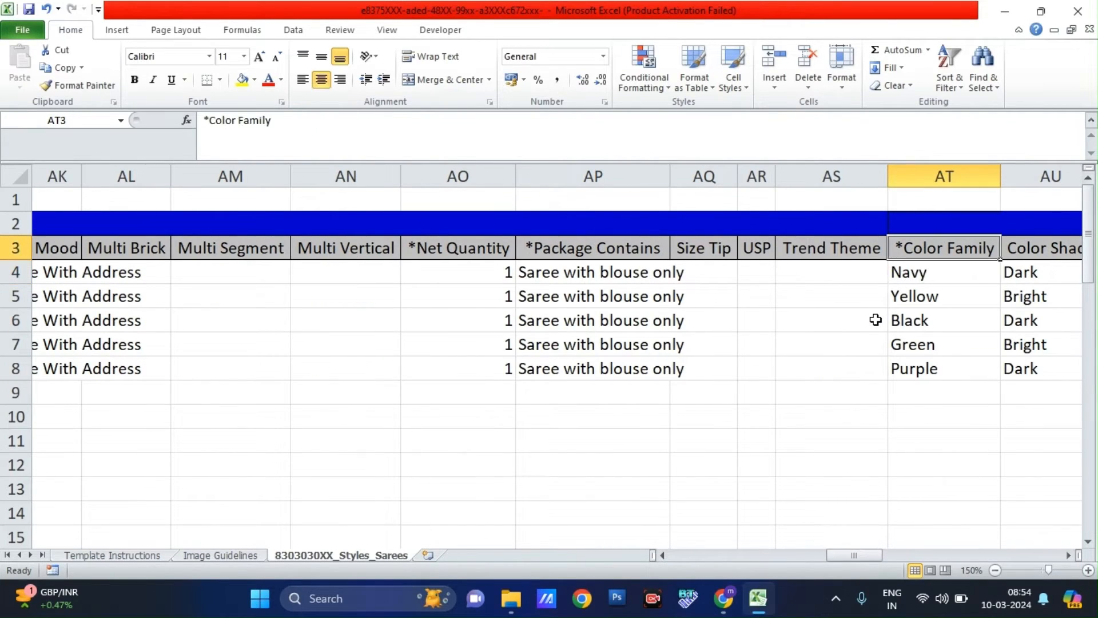
key(Down)
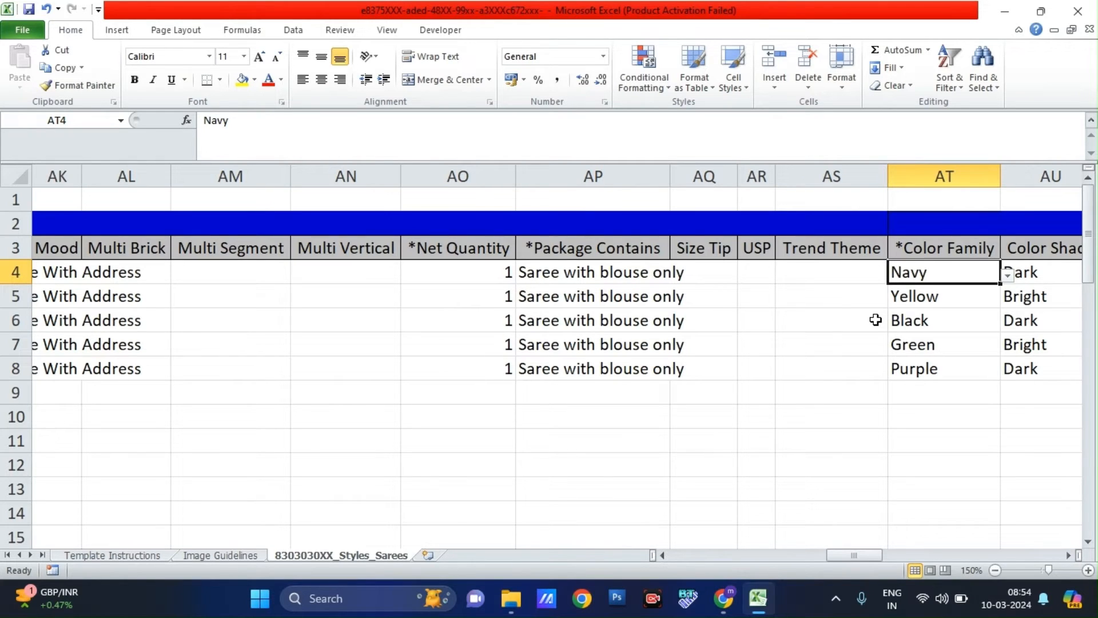
key(Right)
key(Left)
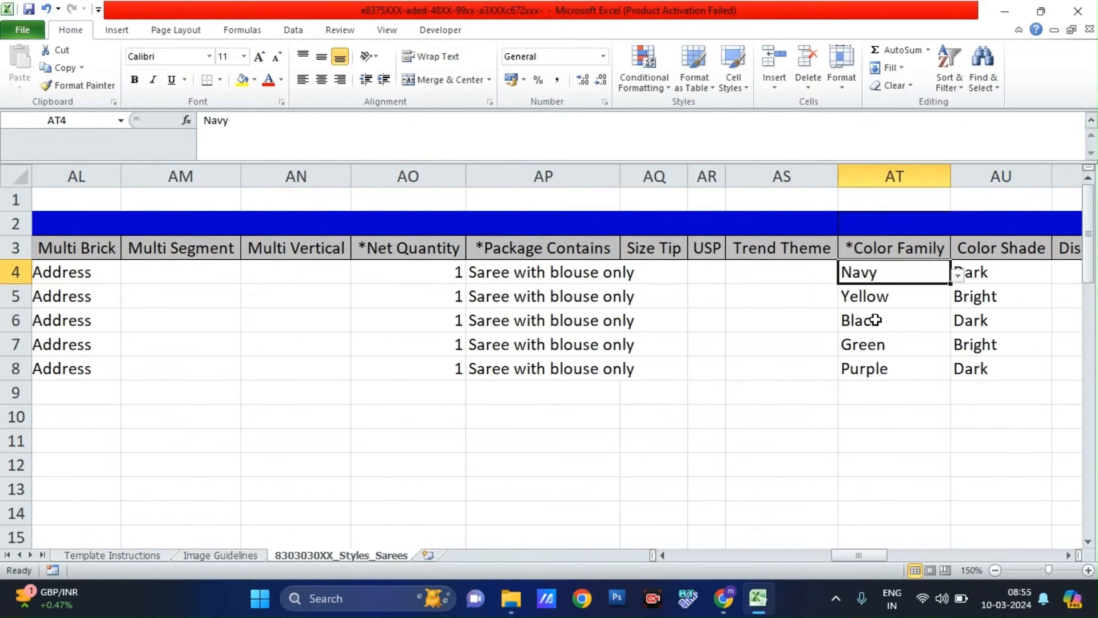
Try to enter Dark Navy as the Color Family in row 4
key(Right)
key(Left)
text(Dakr)
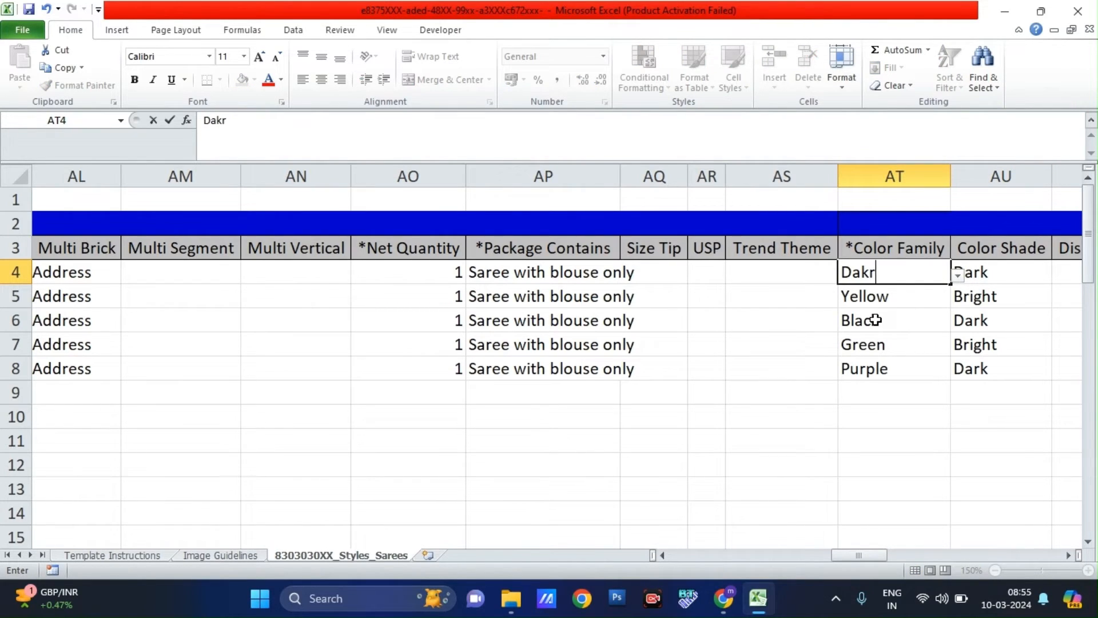
key(BackSpace)
key(BackSpace)
text(t)
key(BackSpace)
text(rk N)
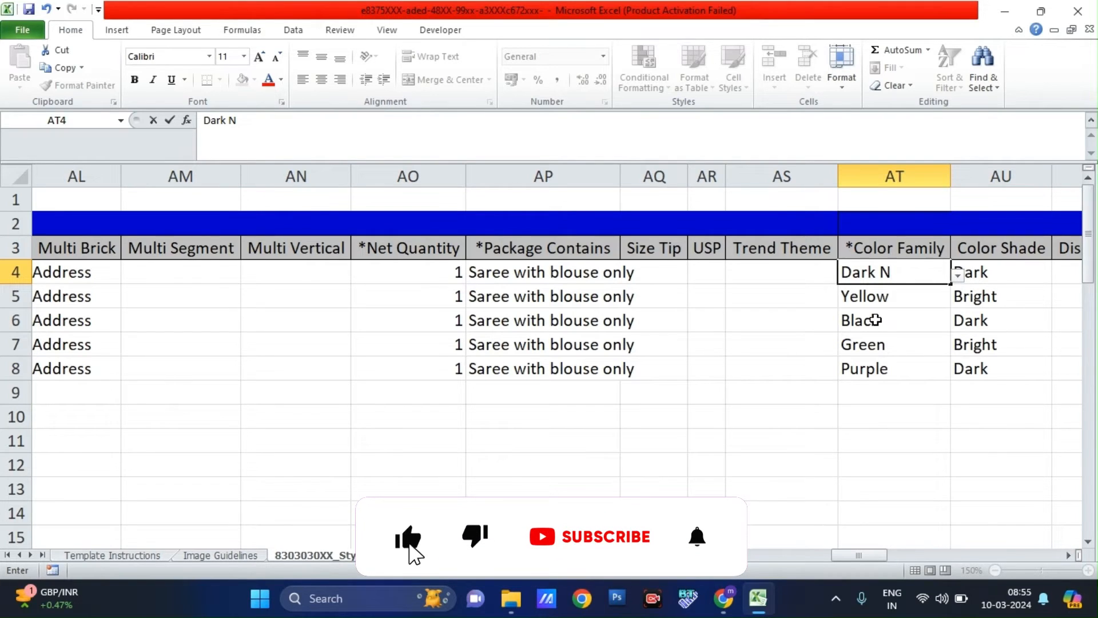
text(ev)
key(BackSpace)
key(BackSpace)
text(avy)
key(Return)
key(Escape)
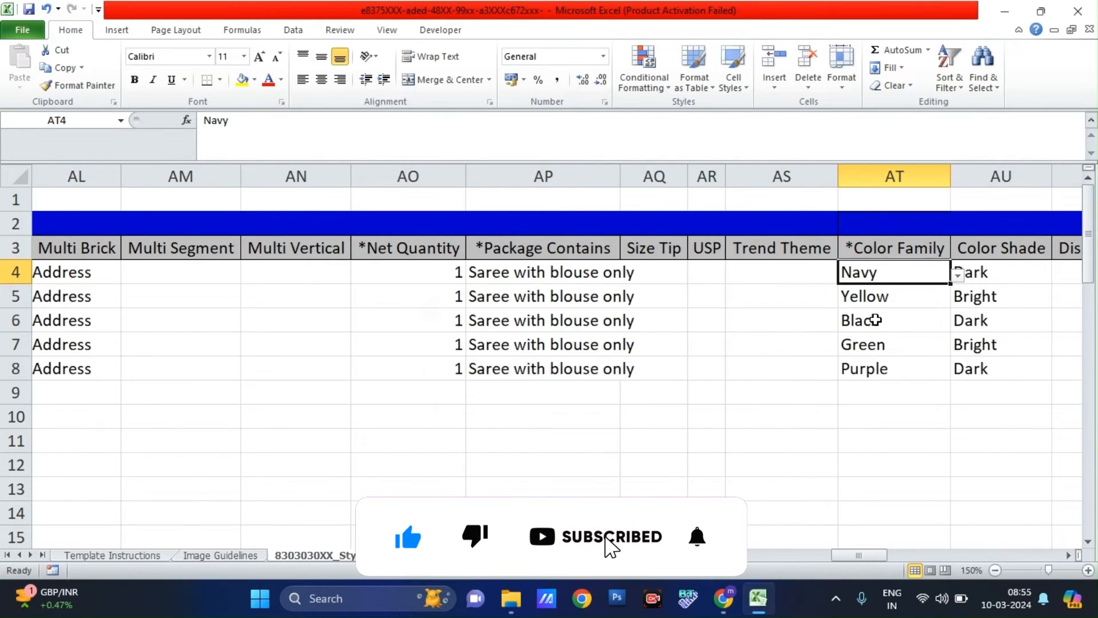
Examine the Color Shade entries in rows 4 to 7 and the shade choices available for row 4
key(Right)
key(Left)
key(Right)
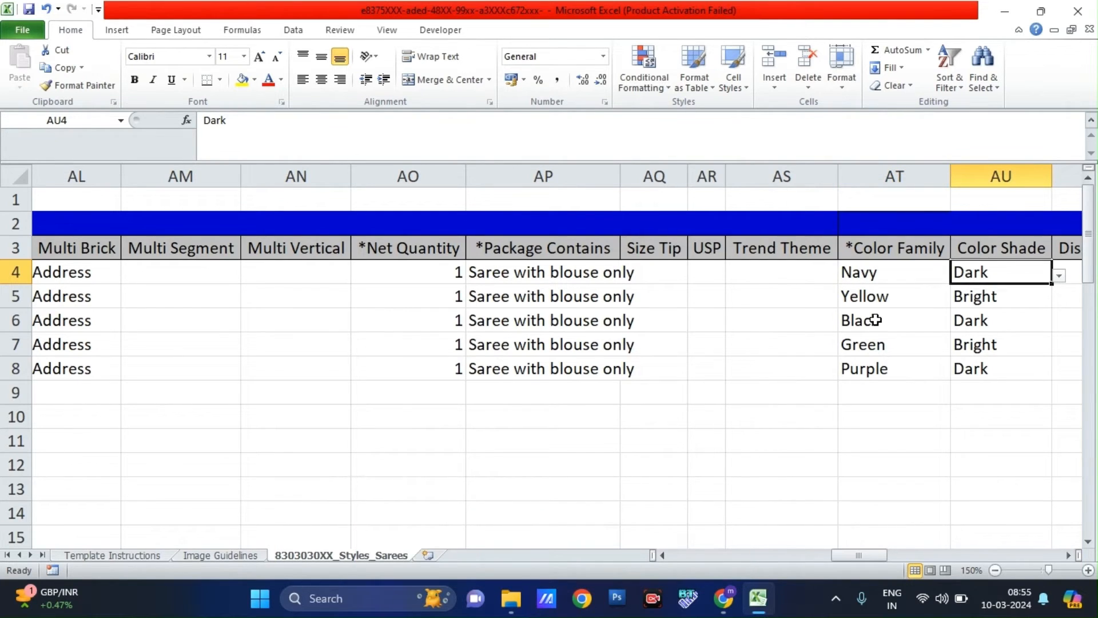
key(Down)
key(Down)
key(Down)
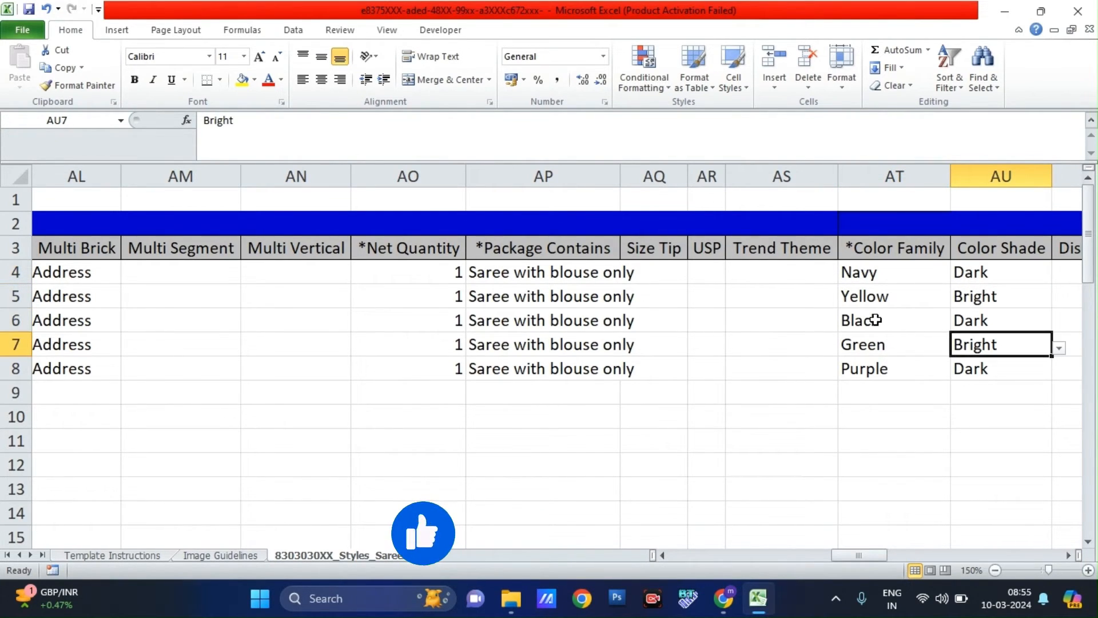
key(Up)
key(Up)
key(Up)
key(alt+Down)
key(Escape)
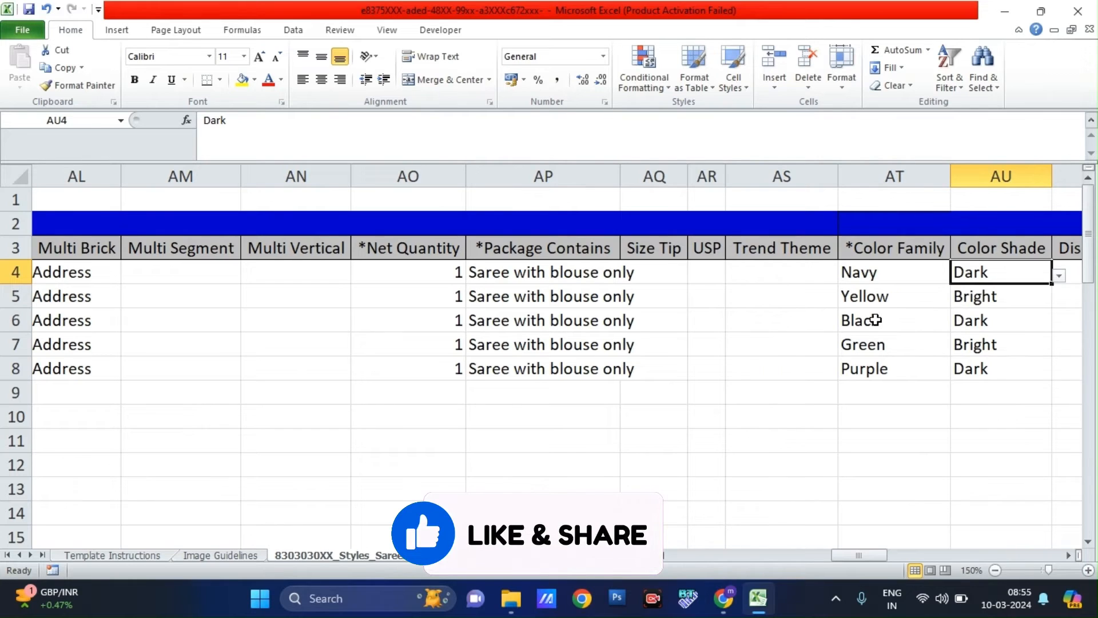
Examine the Fabric Detail and Fabric Type headers and their entries in row 4
key(Right)
key(Right)
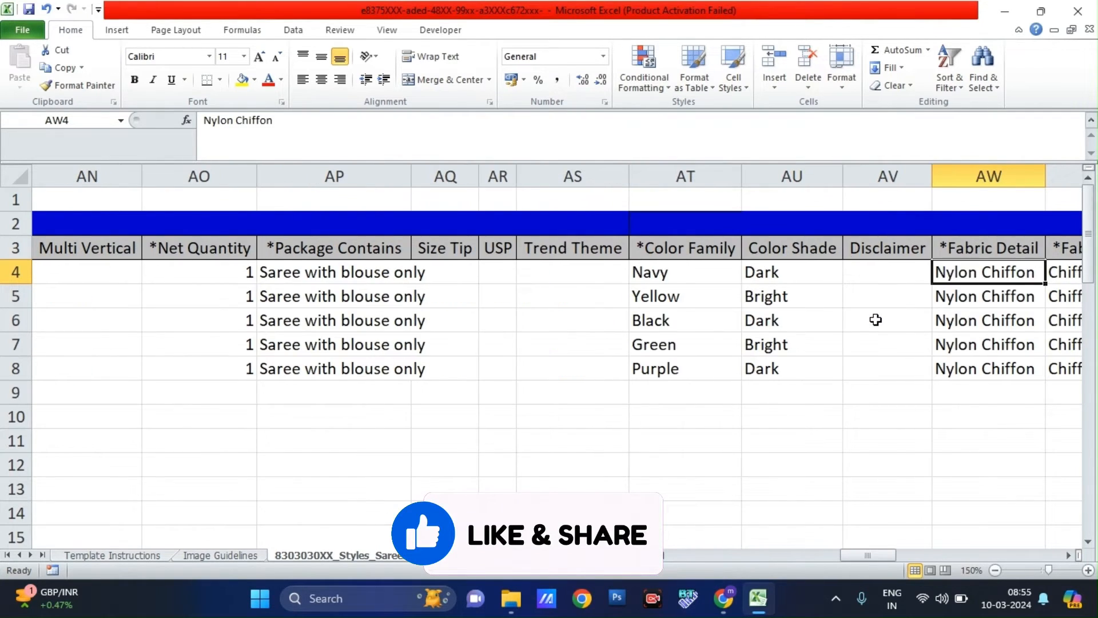
key(Up)
key(Down)
key(Right)
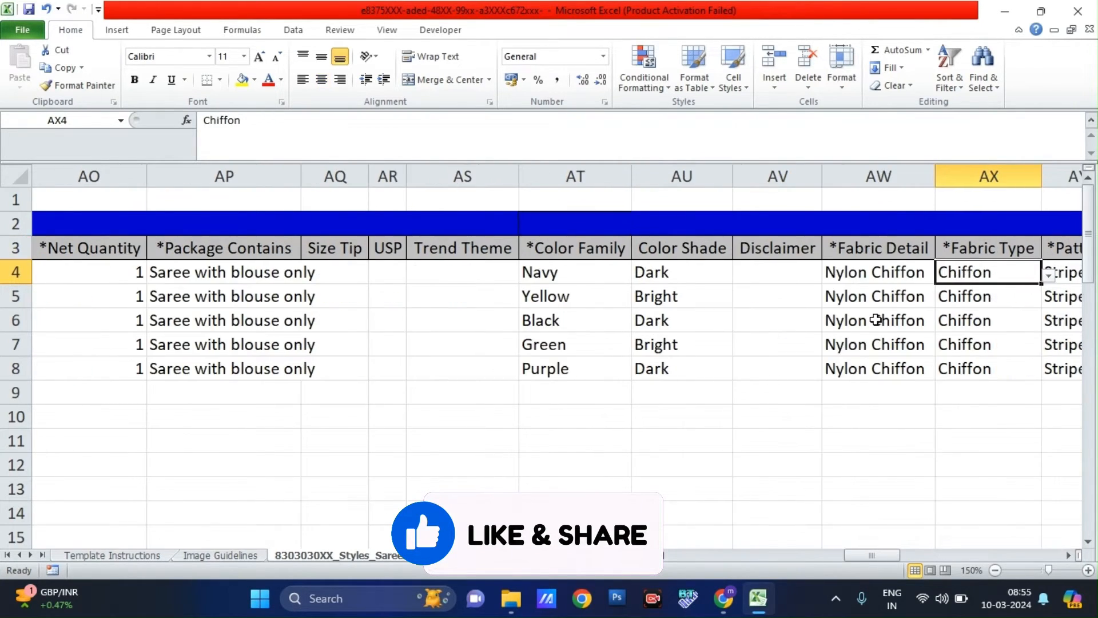
key(Up)
key(Left)
key(Down)
key(Right)
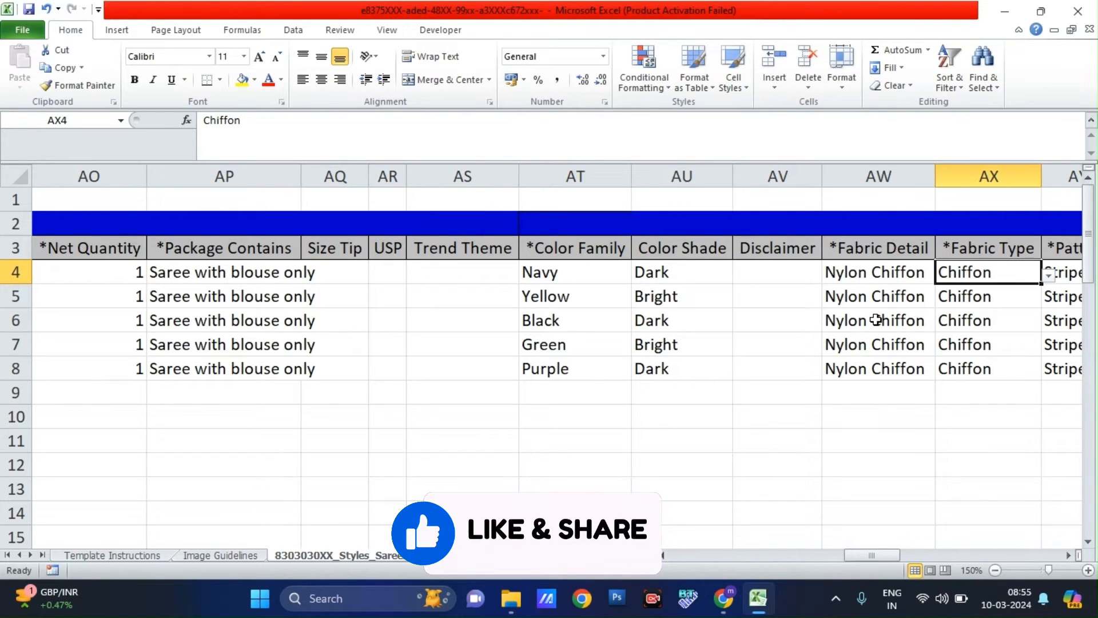
Examine the Pattern entry in row 4 and its available choices
key(Right)
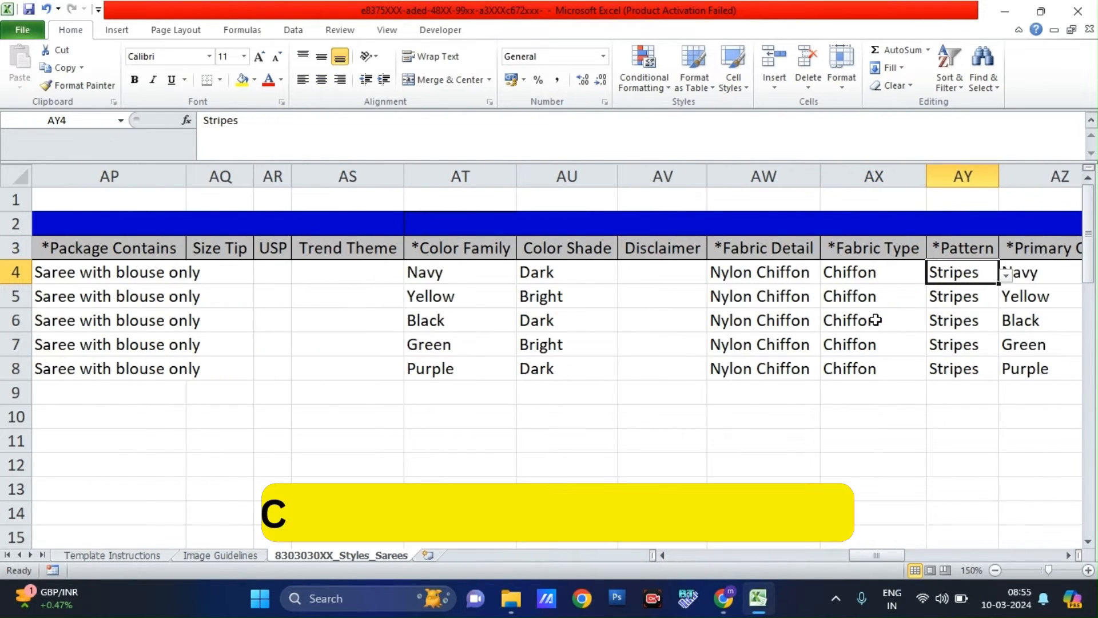
key(Right)
key(Left)
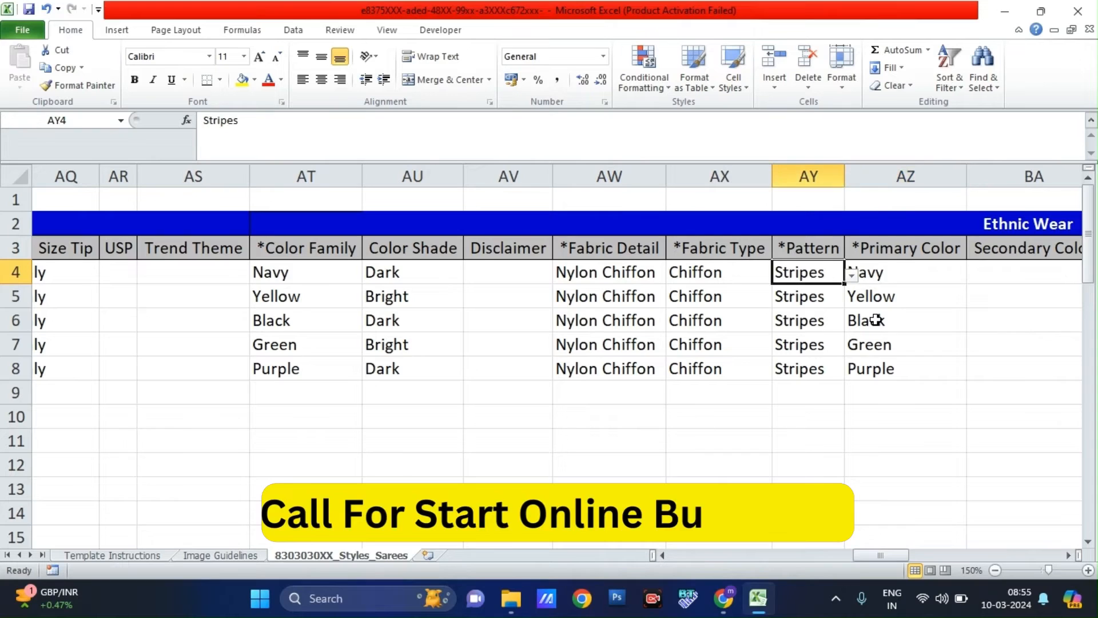
key(alt+Down)
key(Return)
Compare the Primary Color entry in row 4 with the Color Family entry of the same row
key(Right)
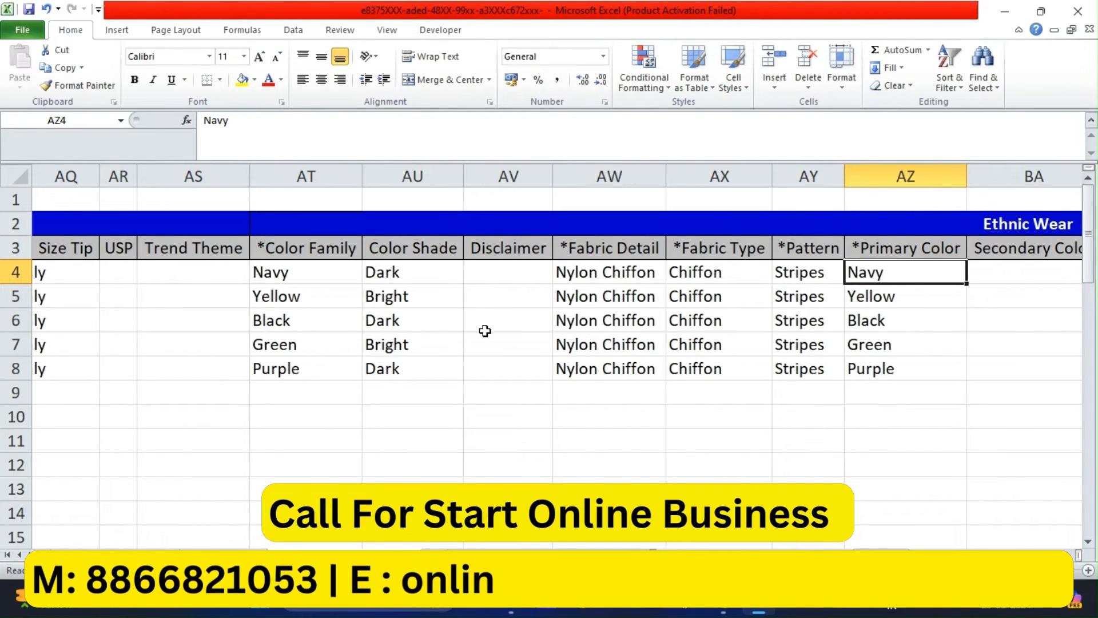
click(324, 273)
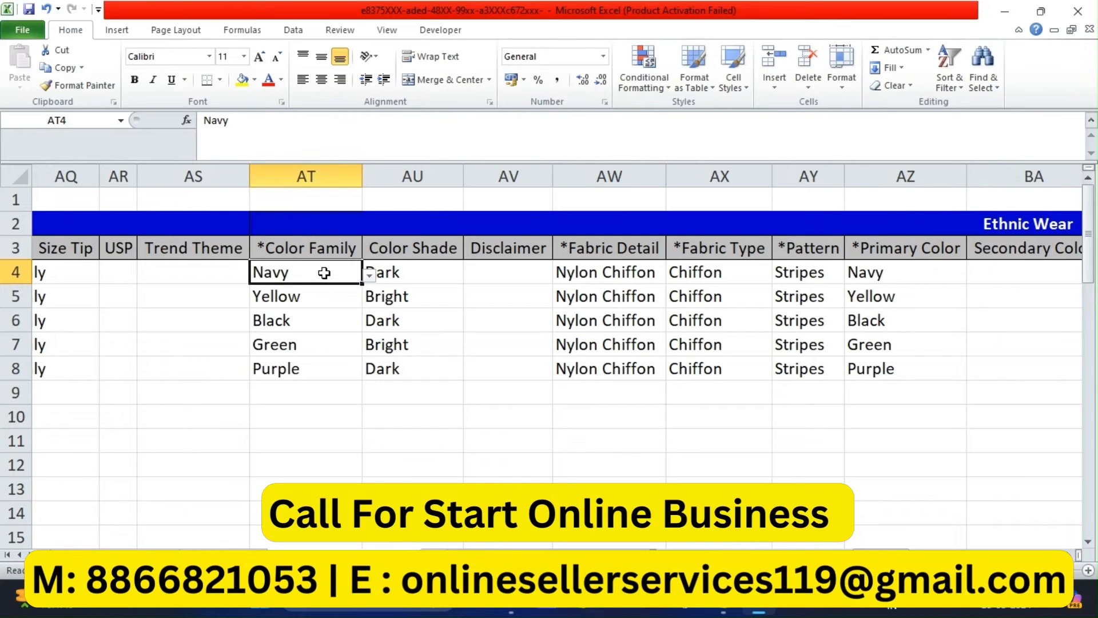
click(892, 272)
text(0)
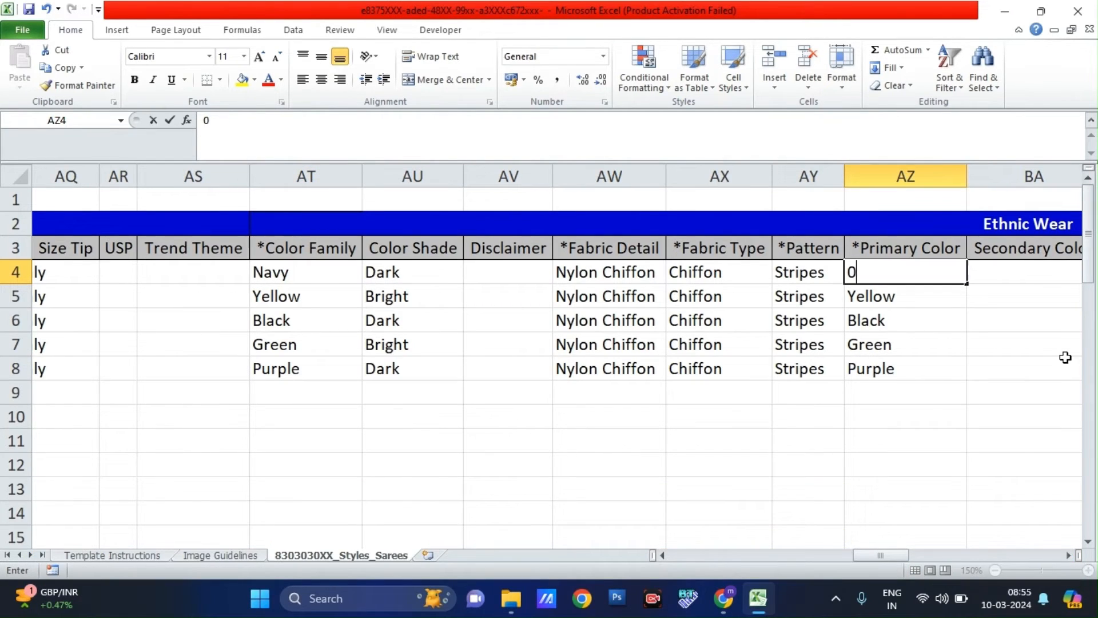
key(Escape)
Examine the Size Format and Size Group headers and their entries in row 4
key(Right)
key(Right)
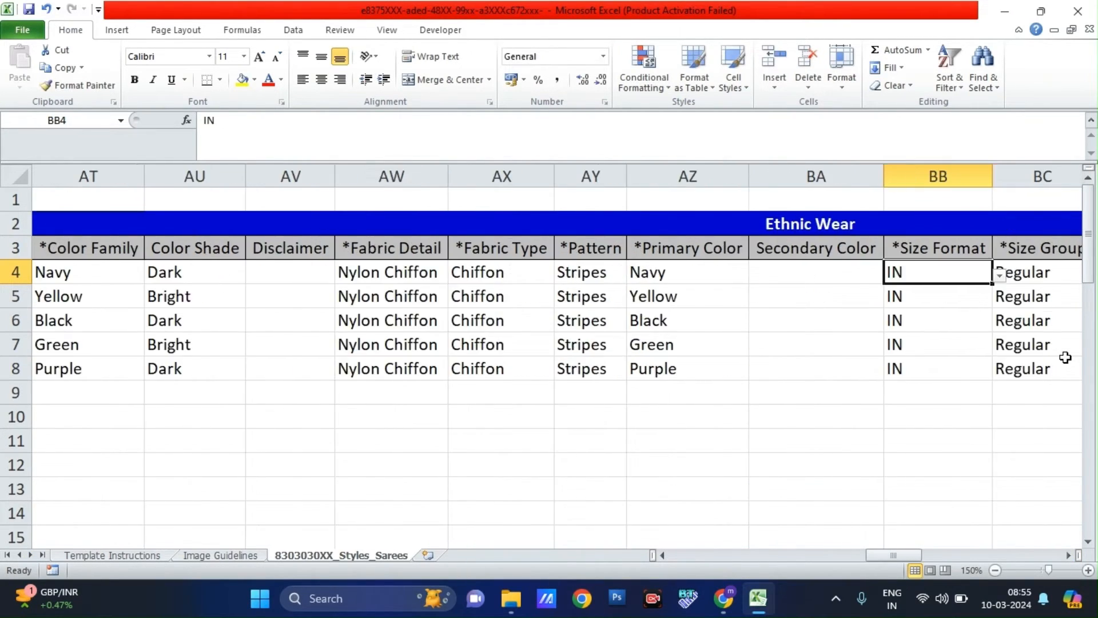
key(Up)
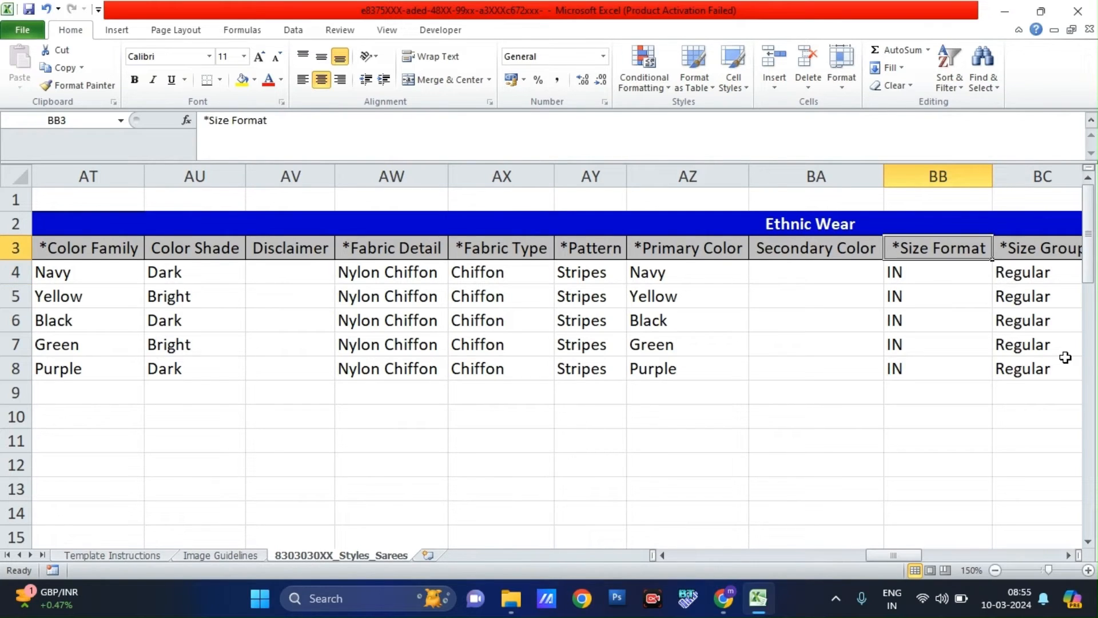
key(Down)
key(Right)
key(Up)
key(Down)
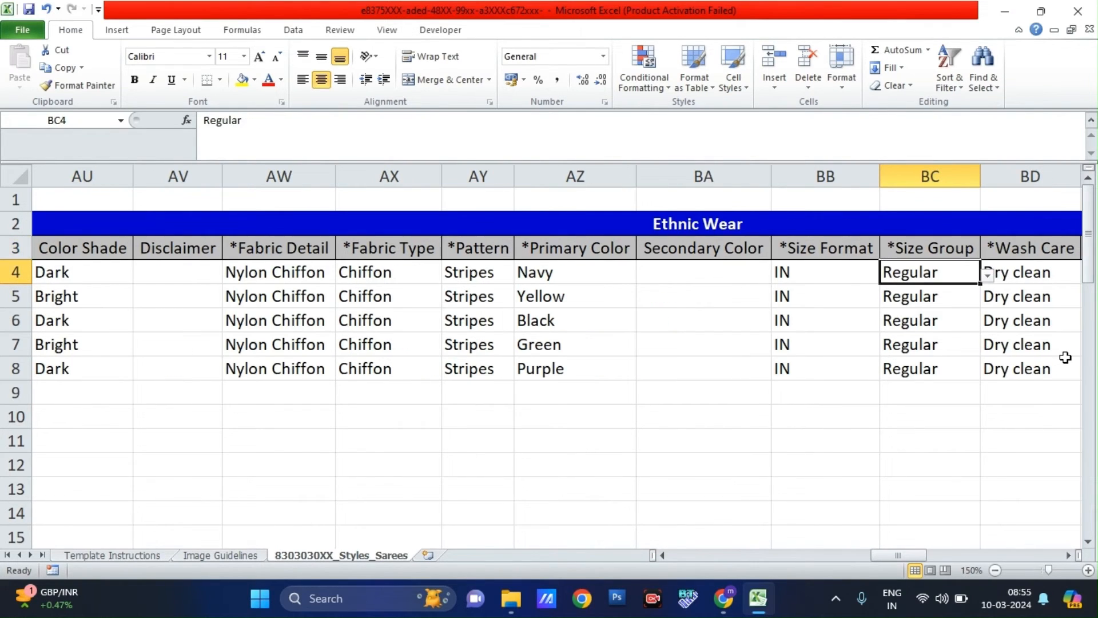
Review the Wash Care choices available for row 4, keeping Dry clean
key(Right)
key(Up)
key(Right)
key(Down)
key(Left)
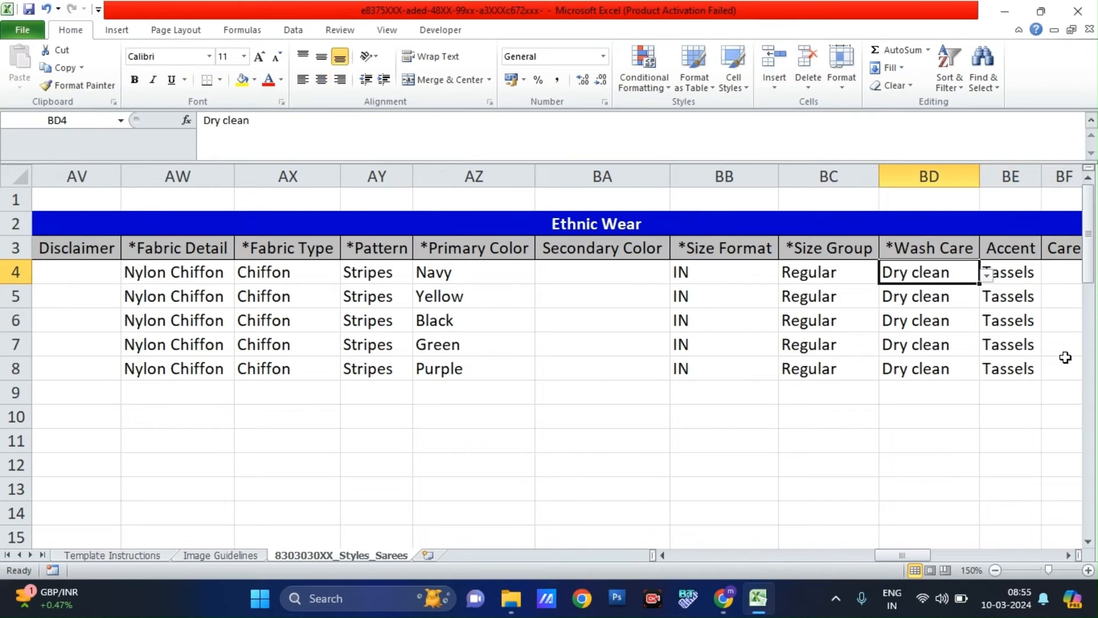
key(alt+Down)
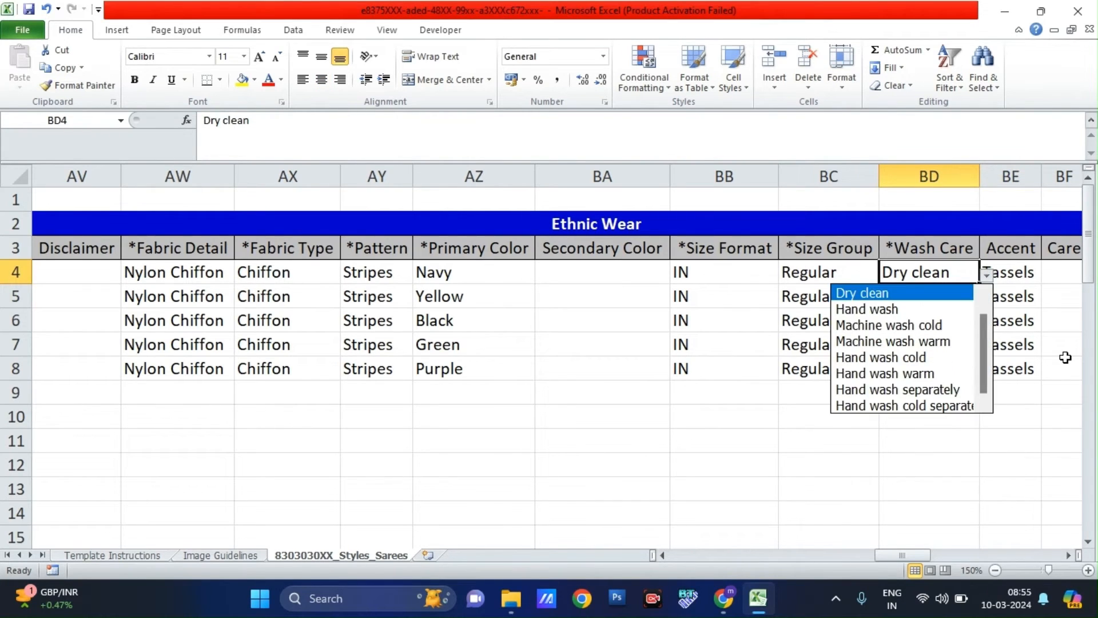
key(Down)
key(Down)
key(Down)
key(Down)
key(Down)
key(Down)
key(Down)
key(Up)
key(Up)
key(Up)
key(Up)
key(Up)
key(Up)
key(Up)
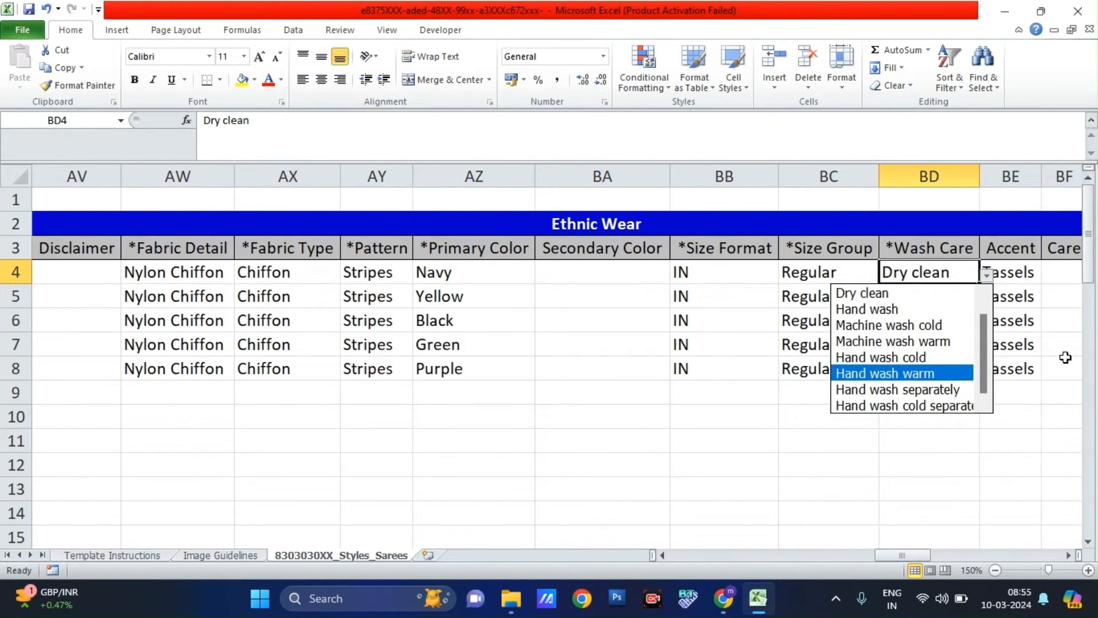
key(Return)
Review the choices available for the Accent entry beside Wash Care in row 4
key(Right)
key(Right)
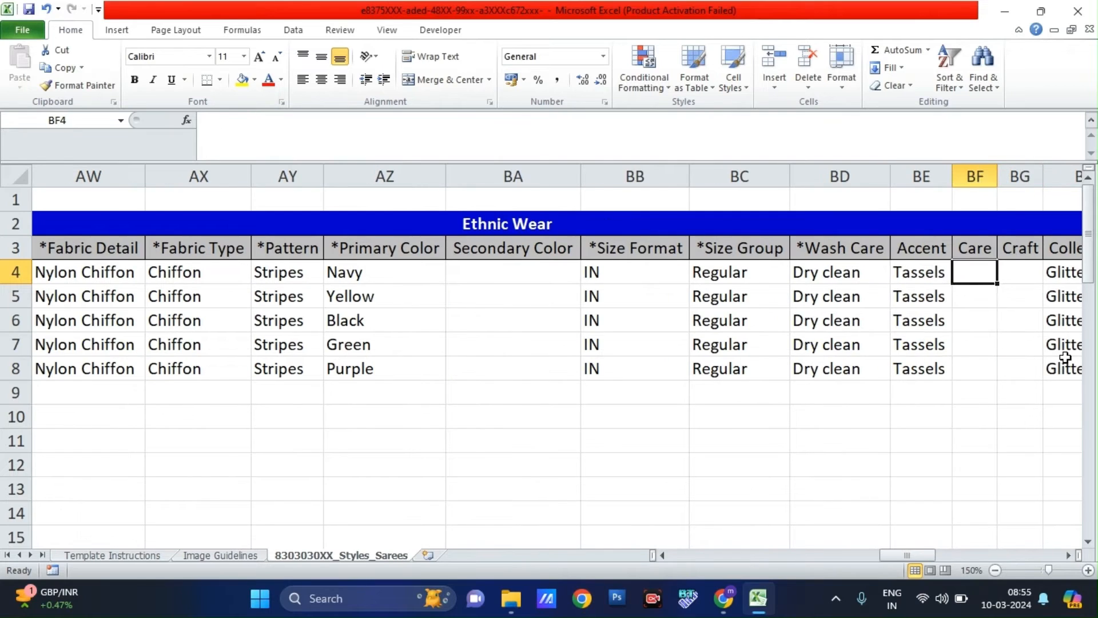
key(Left)
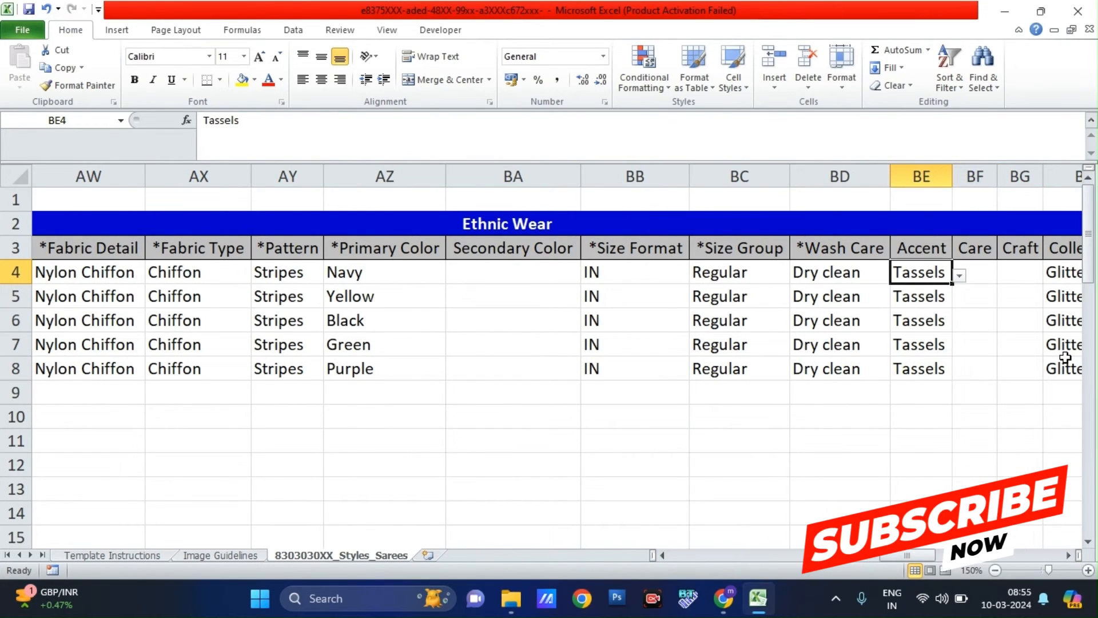
key(alt+Down)
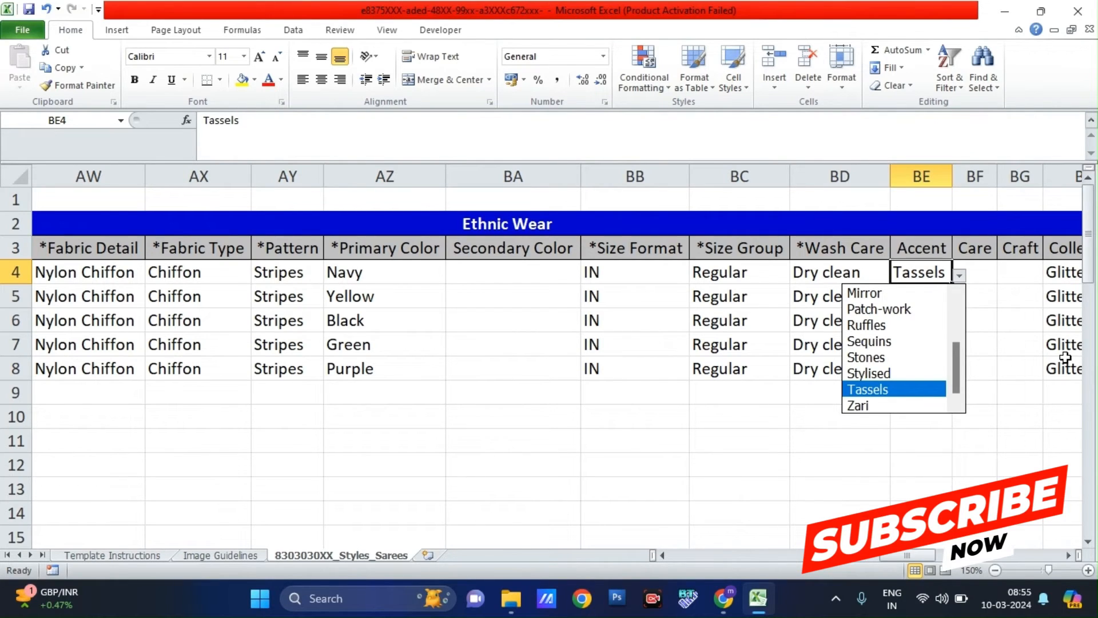
key(Up)
key(Up)
key(Up)
key(Up)
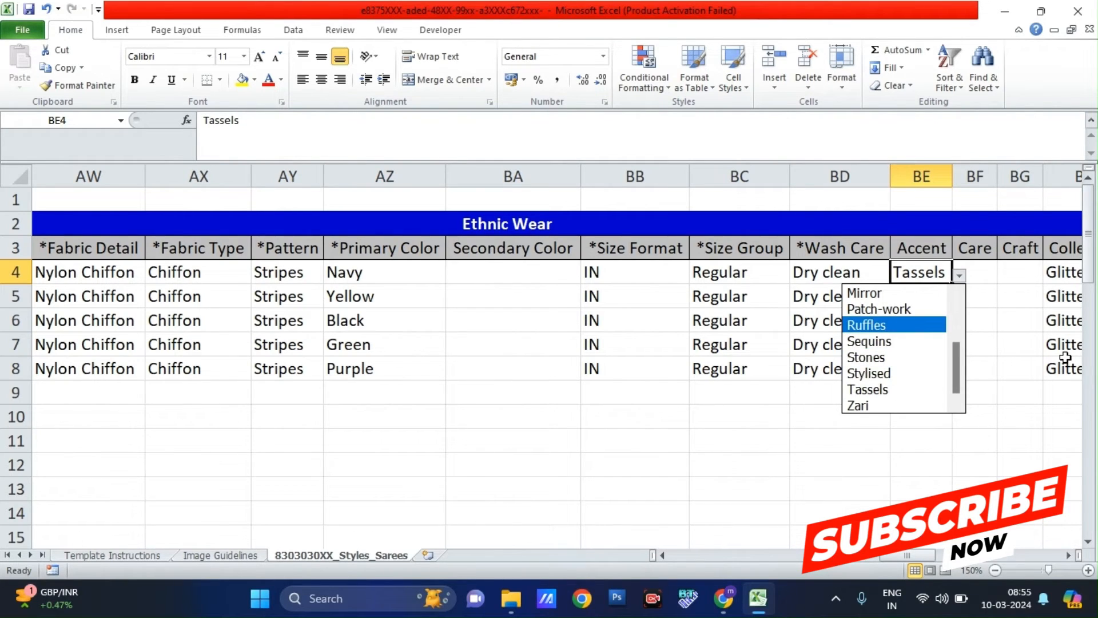
key(Escape)
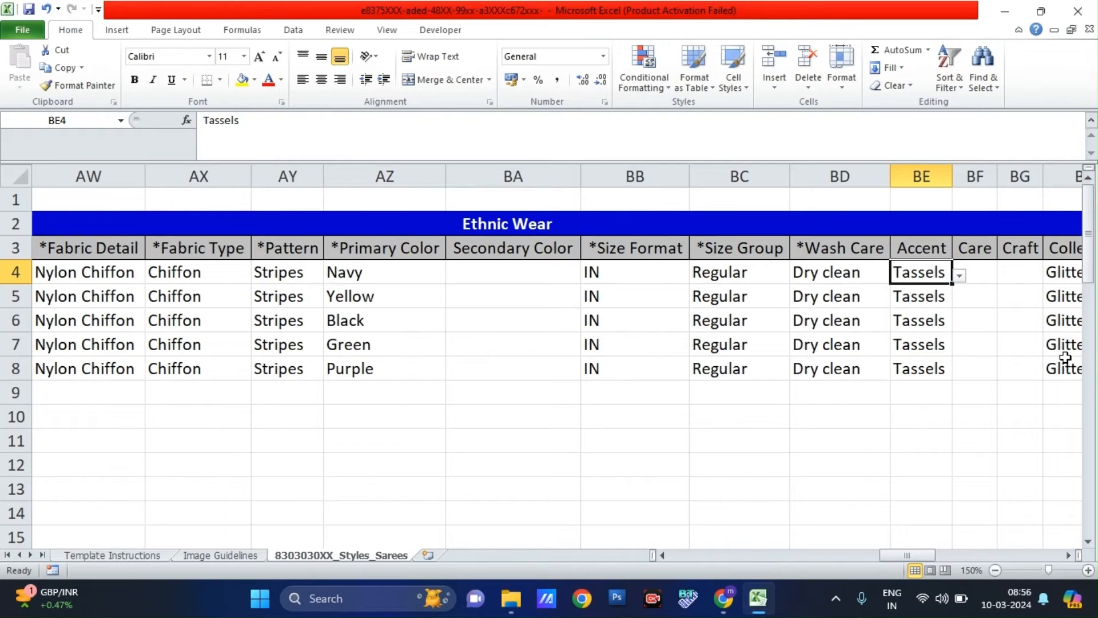
Examine the Collection header and its entry in row 4
key(Right)
key(Right)
key(Right)
key(Right)
key(Left)
key(Up)
key(Down)
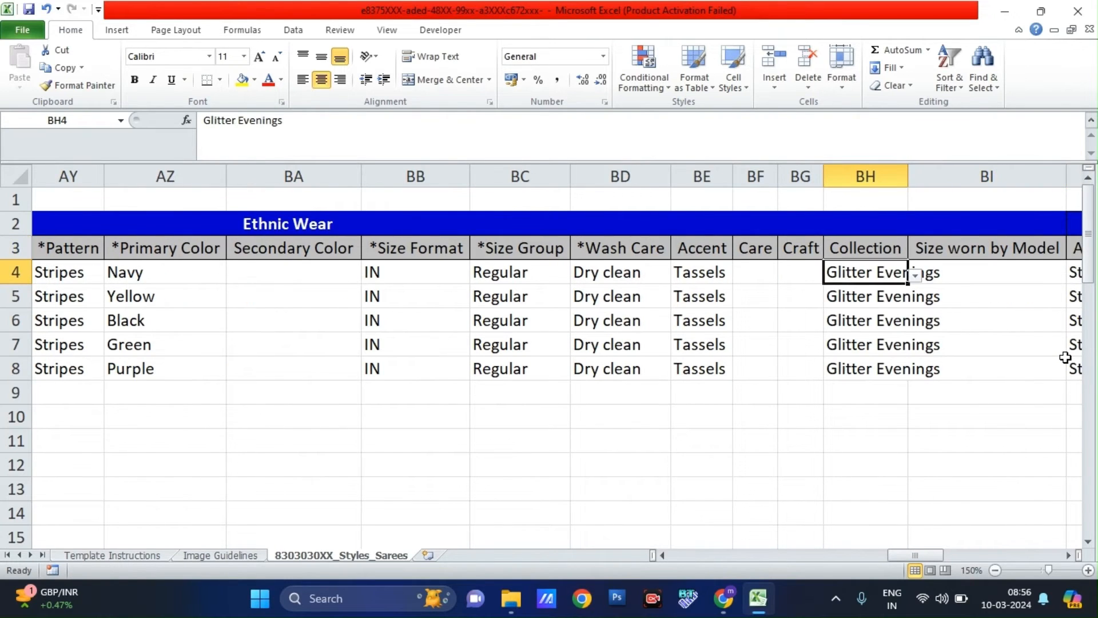
Review the Care, Craft, Collection and Size worn by Model column headers
key(Right)
key(Up)
key(Left)
key(Left)
key(Left)
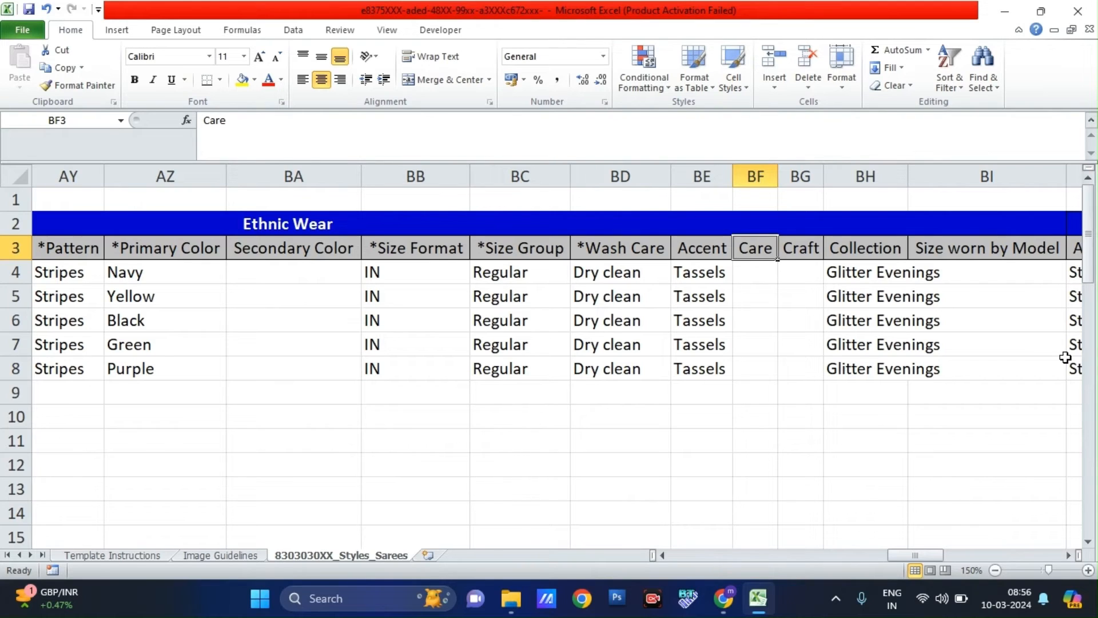
key(Right)
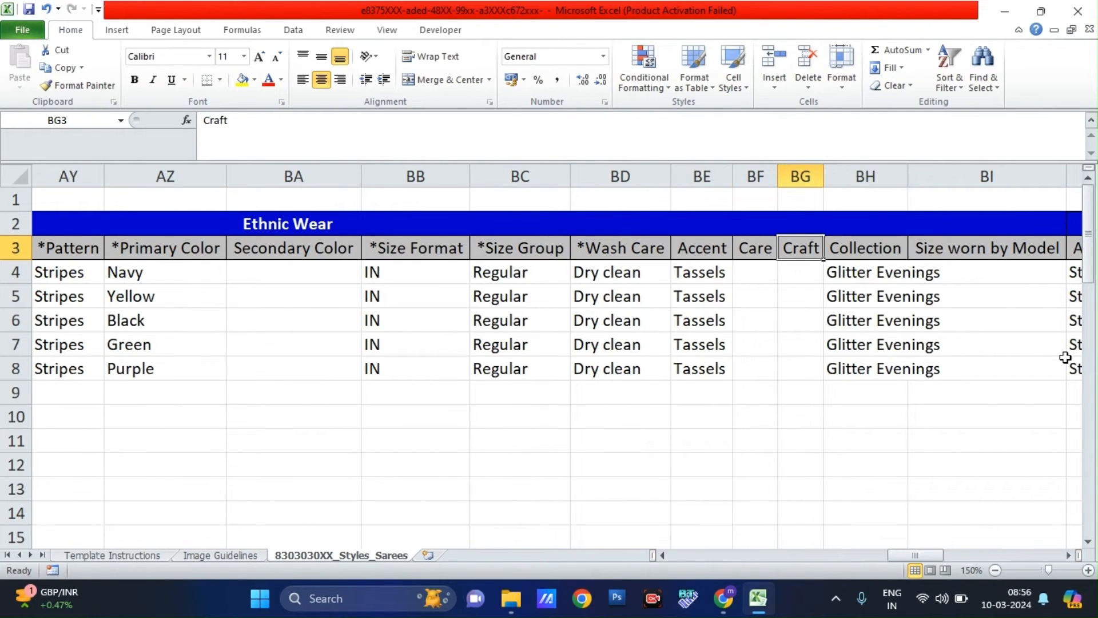
key(Right)
key(Right)
key(Right)
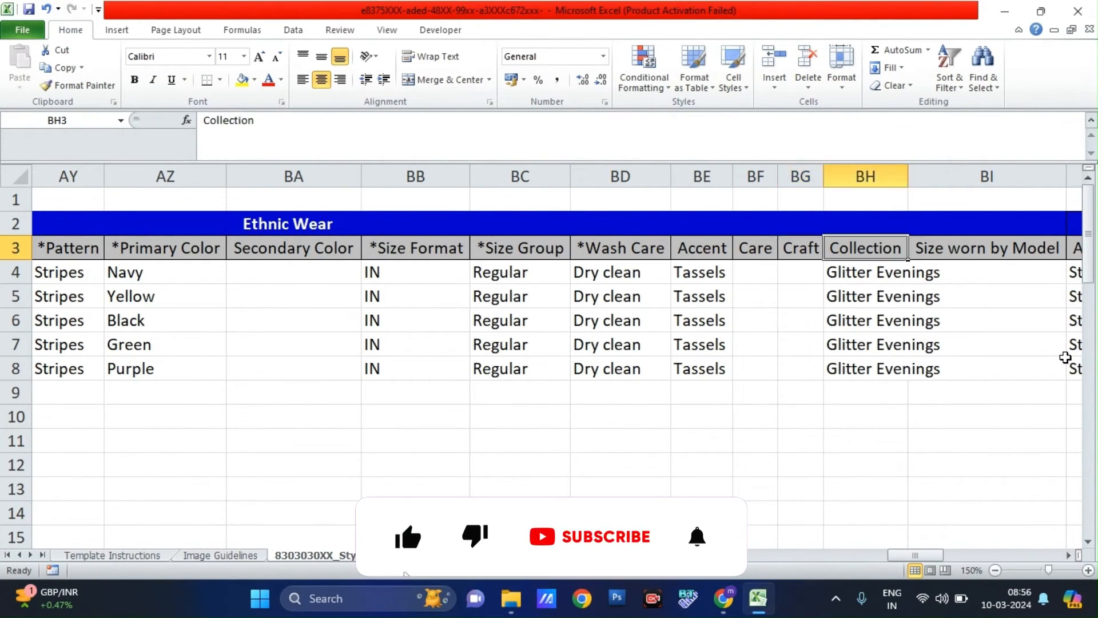
key(Left)
key(Down)
key(Up)
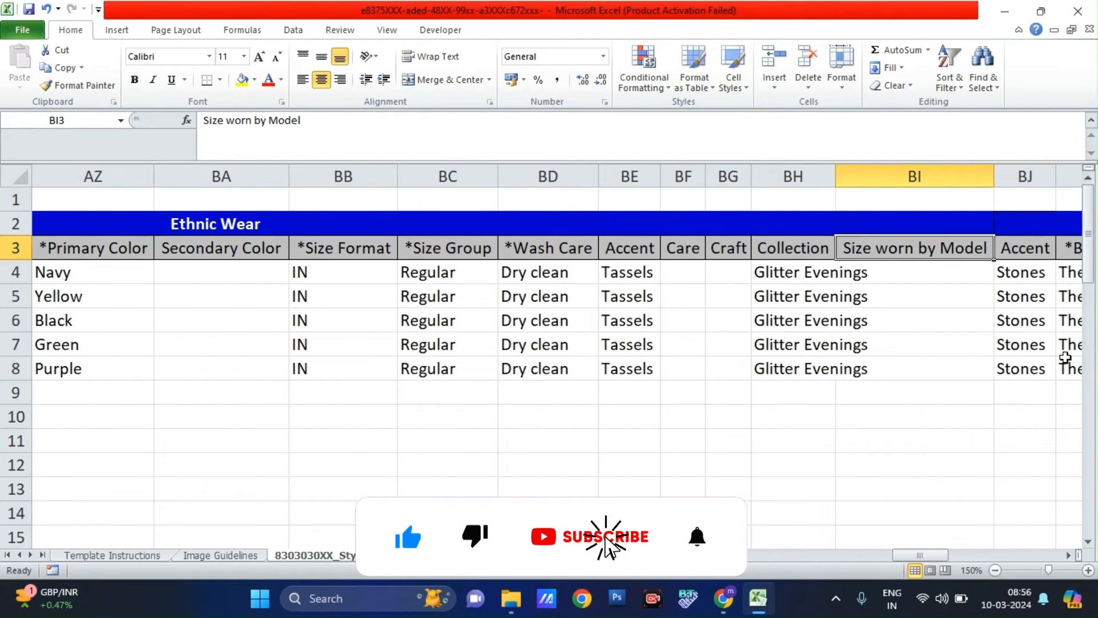
Examine the second Accent column header and read the full Blouse Disclaimer text in row 4
key(Right)
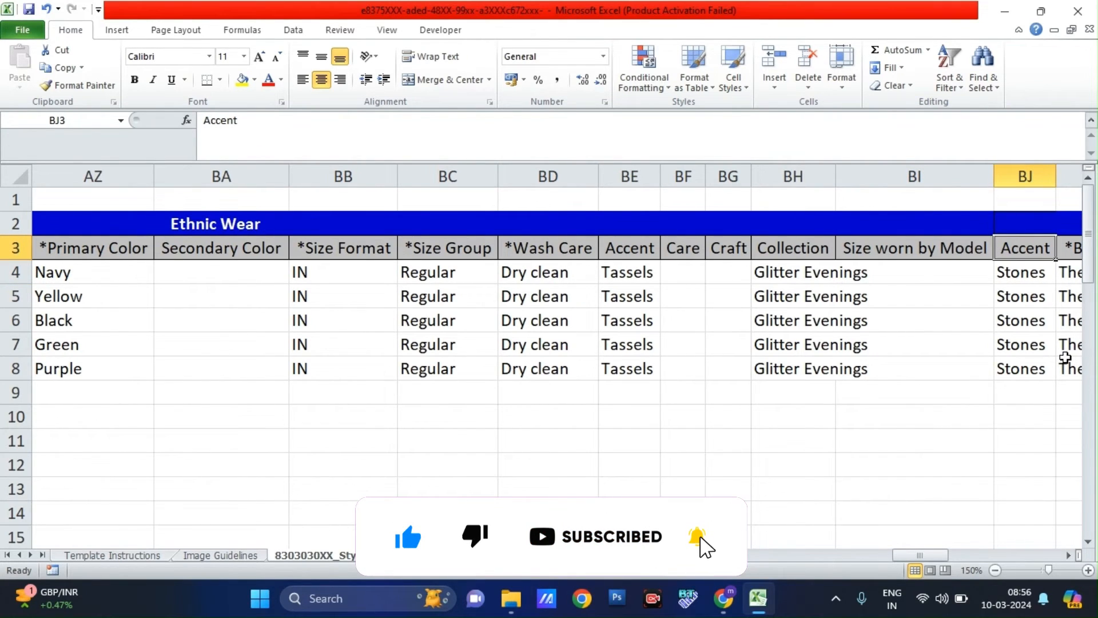
key(Right)
key(Right)
key(Down)
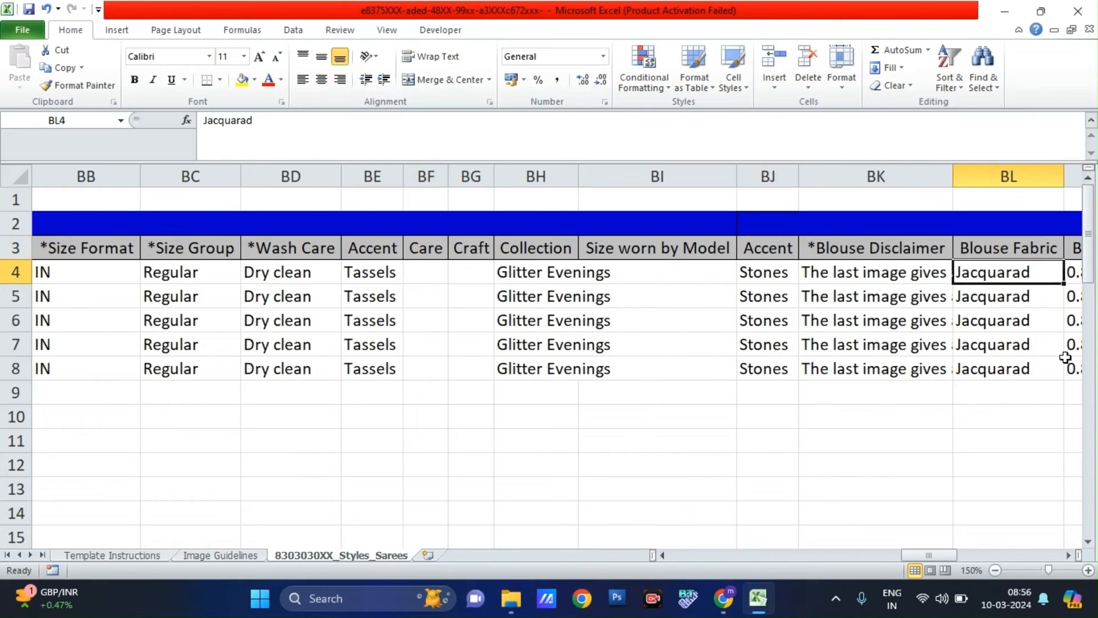
key(Up)
key(Left)
key(Down)
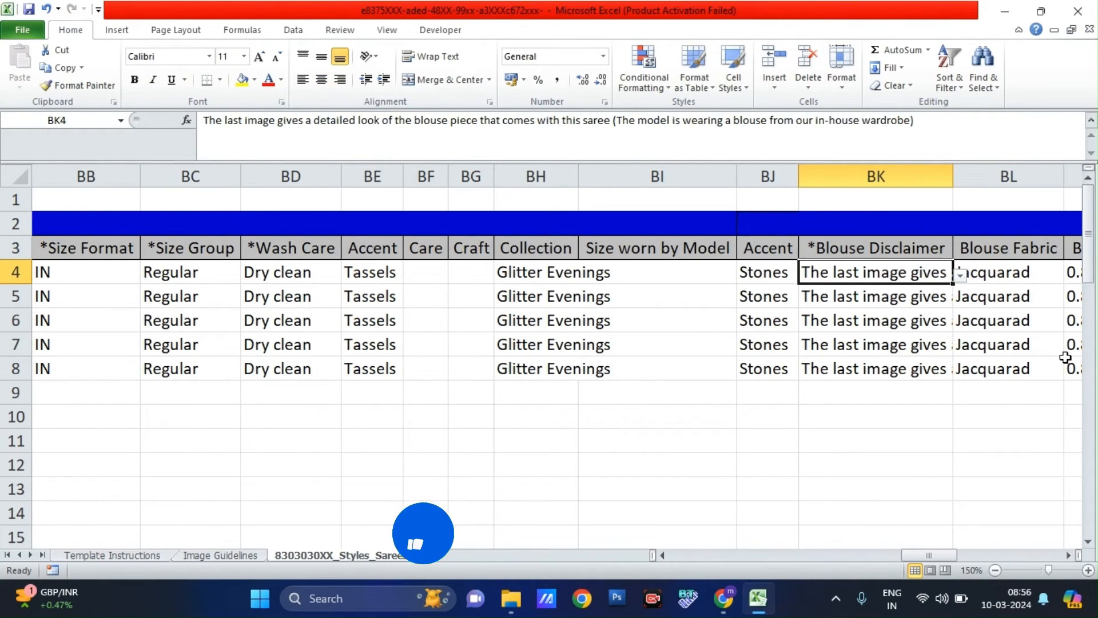
Examine the Blouse Fabric entry in row 4 and the Blouse Length and Embroidery Type columns
key(Right)
key(Up)
key(Down)
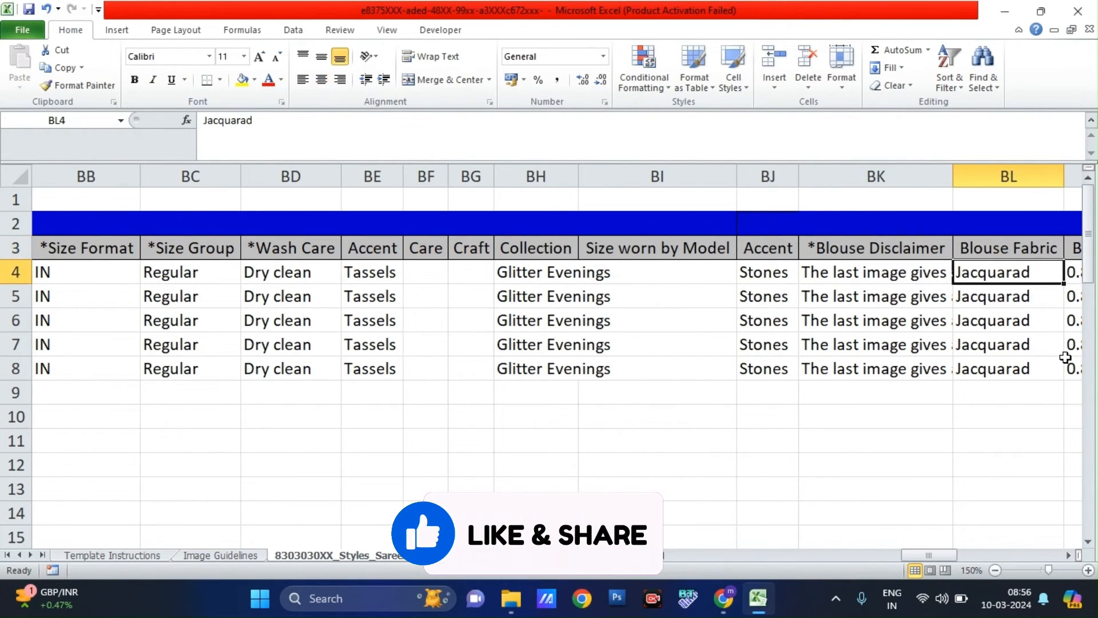
key(Right)
key(Up)
key(Right)
key(Down)
key(Up)
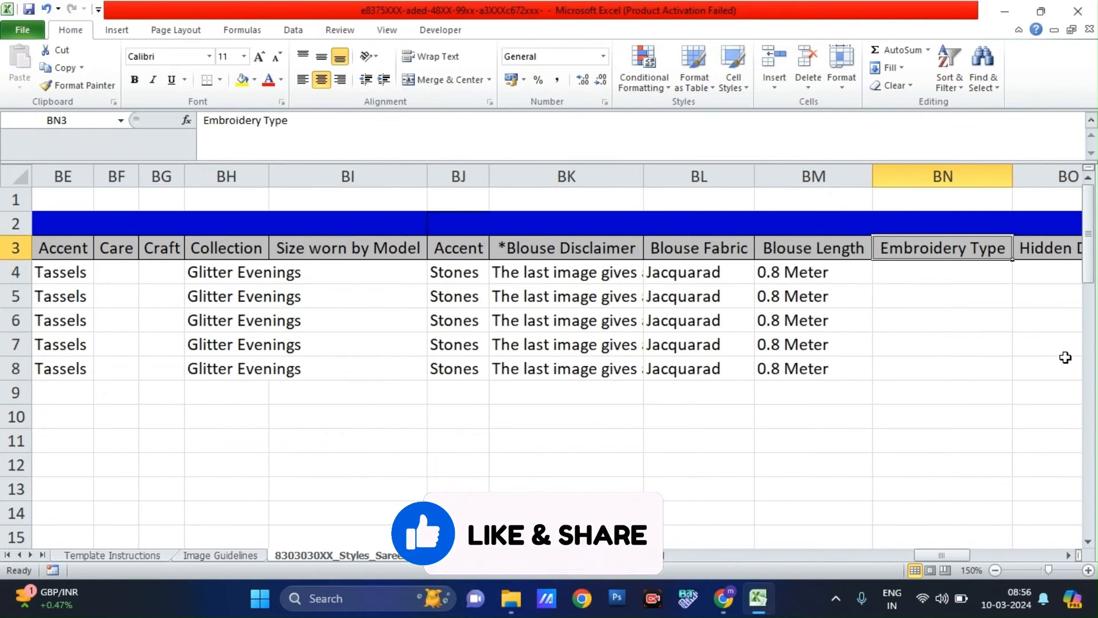
Review the available Product Name options for row 4 and keep Saree as the choice
key(Right)
key(Right)
key(Right)
key(Down)
key(Right)
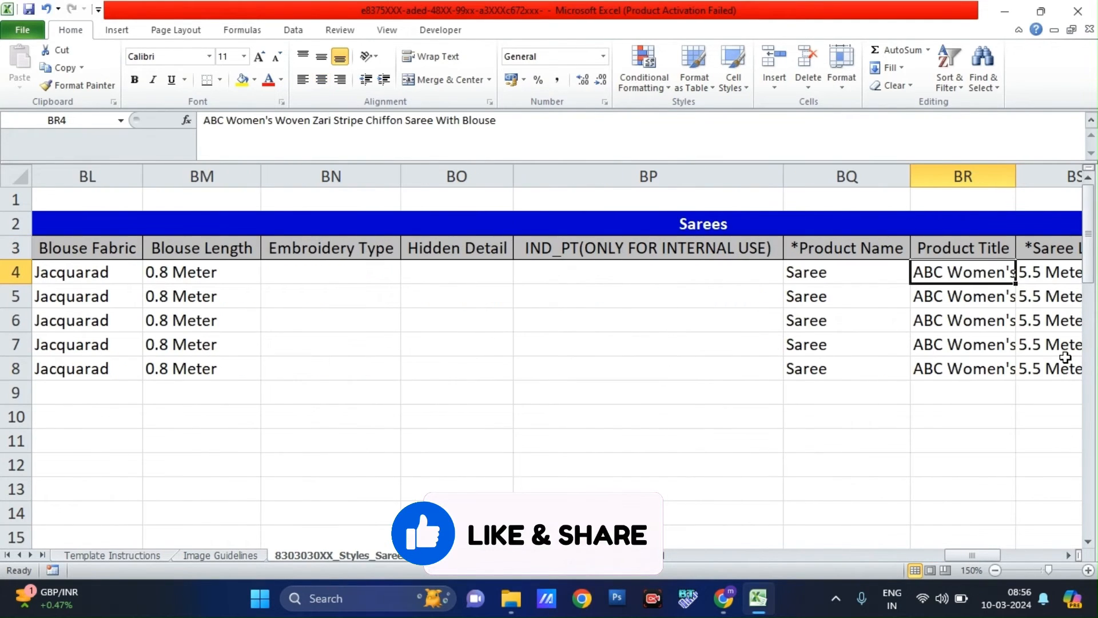
key(Left)
key(alt+Down)
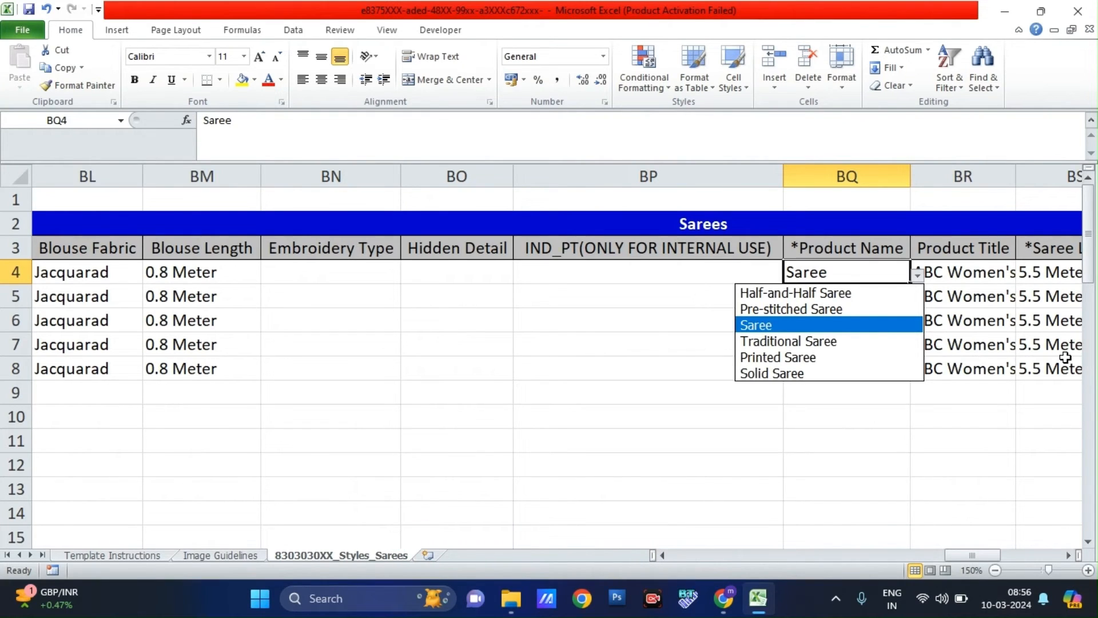
key(Up)
key(Up)
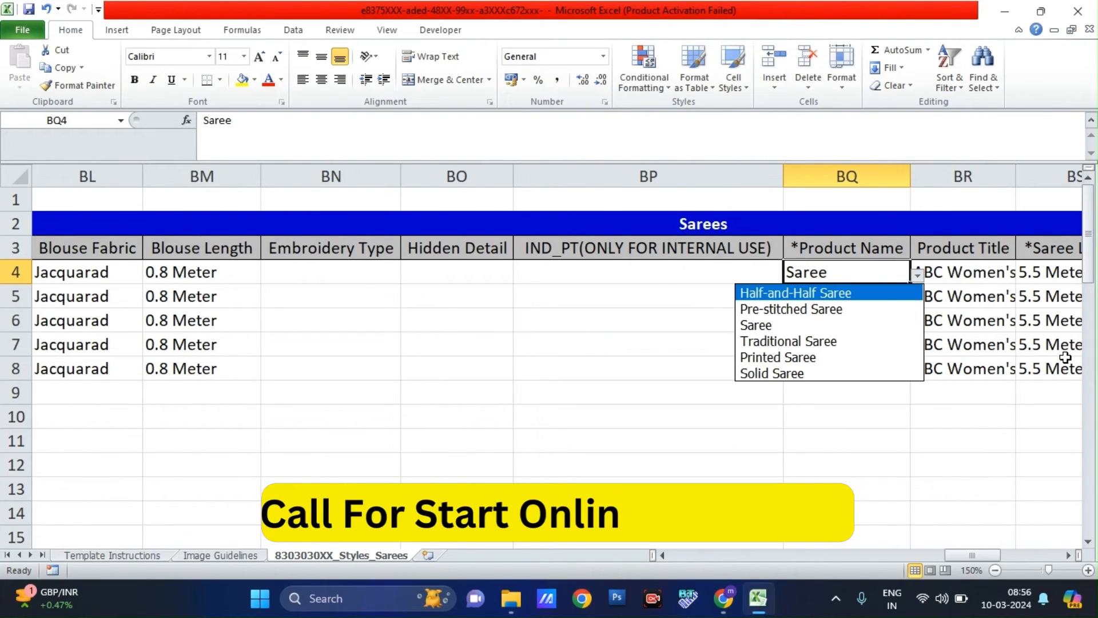
key(Down)
key(Down)
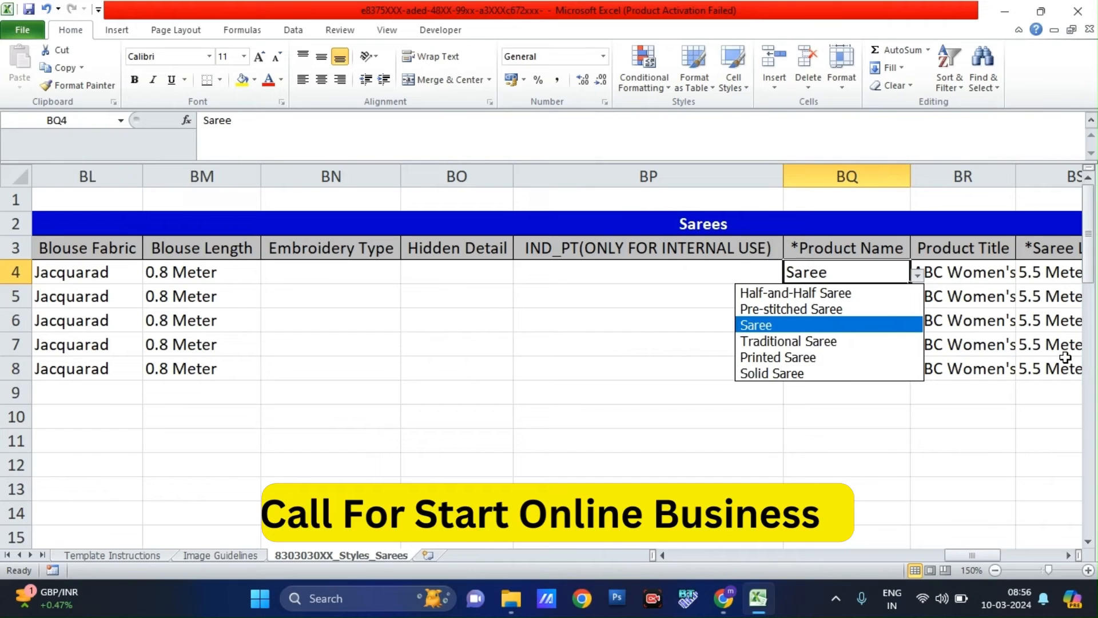
key(Return)
Examine the Product Title header and read the full title entered in row 4
key(Right)
key(Up)
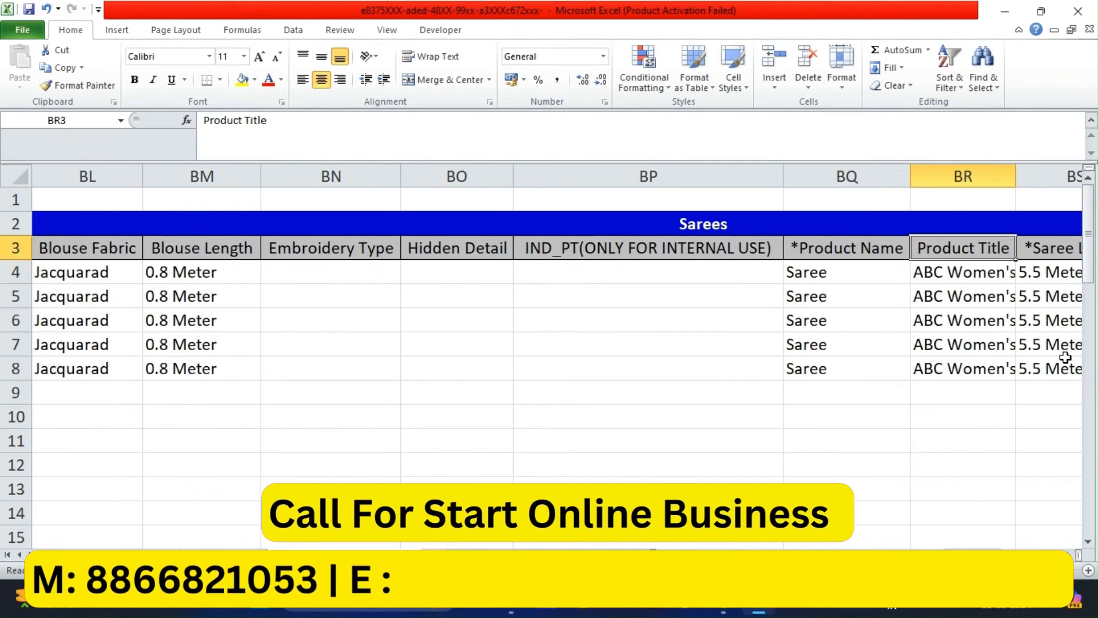
key(Down)
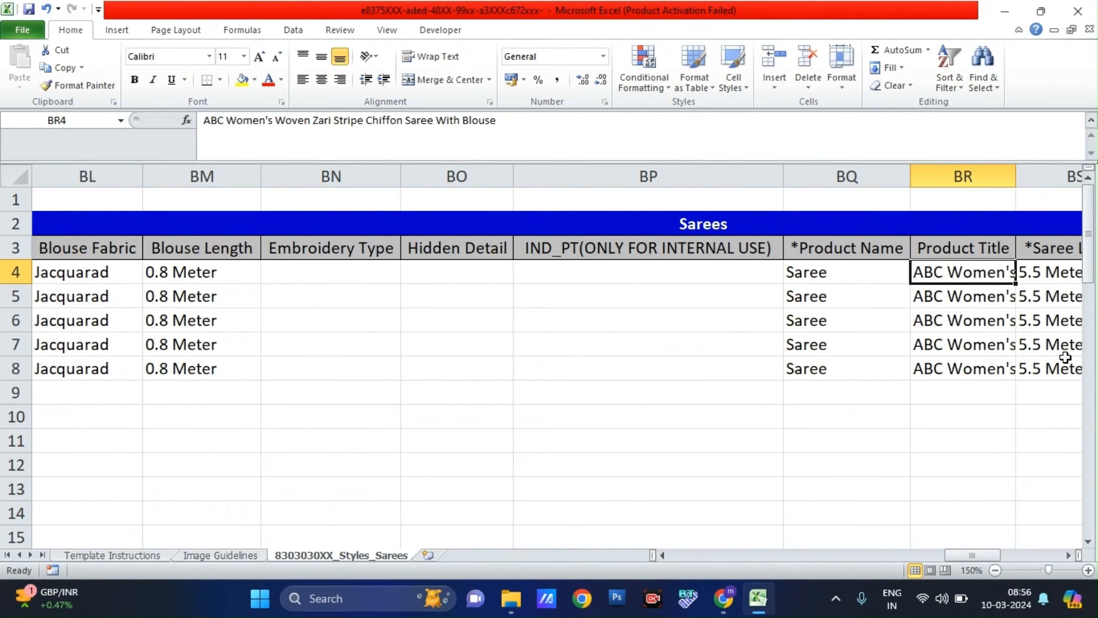
key(Up)
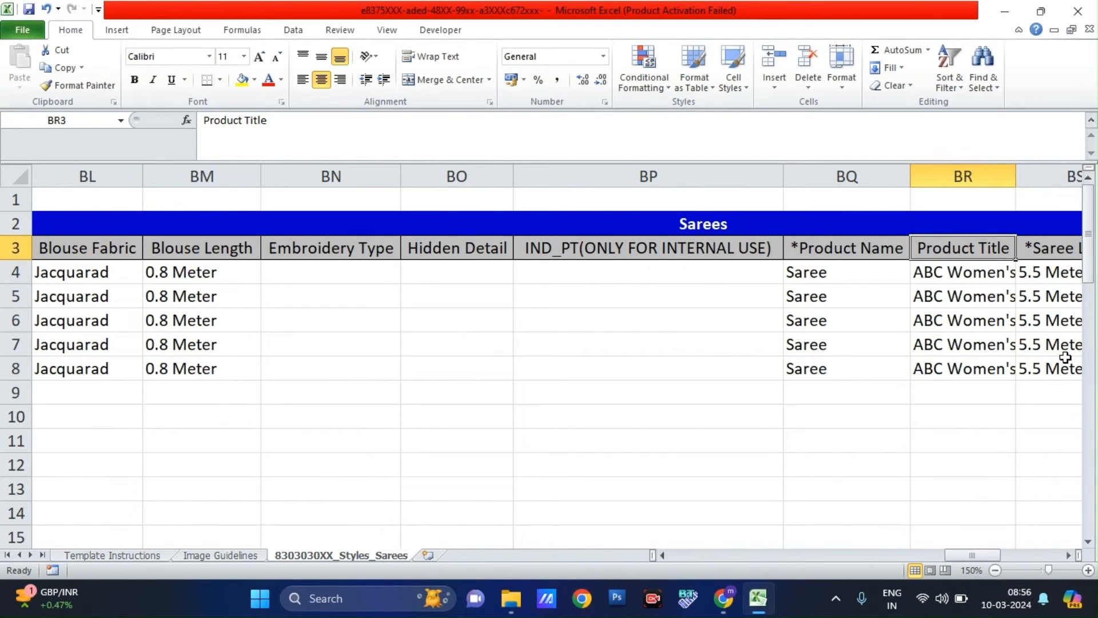
key(Down)
Check the Saree Length and StandardSize columns with their row 4 entries, keeping FS as the standard size
key(Right)
key(Up)
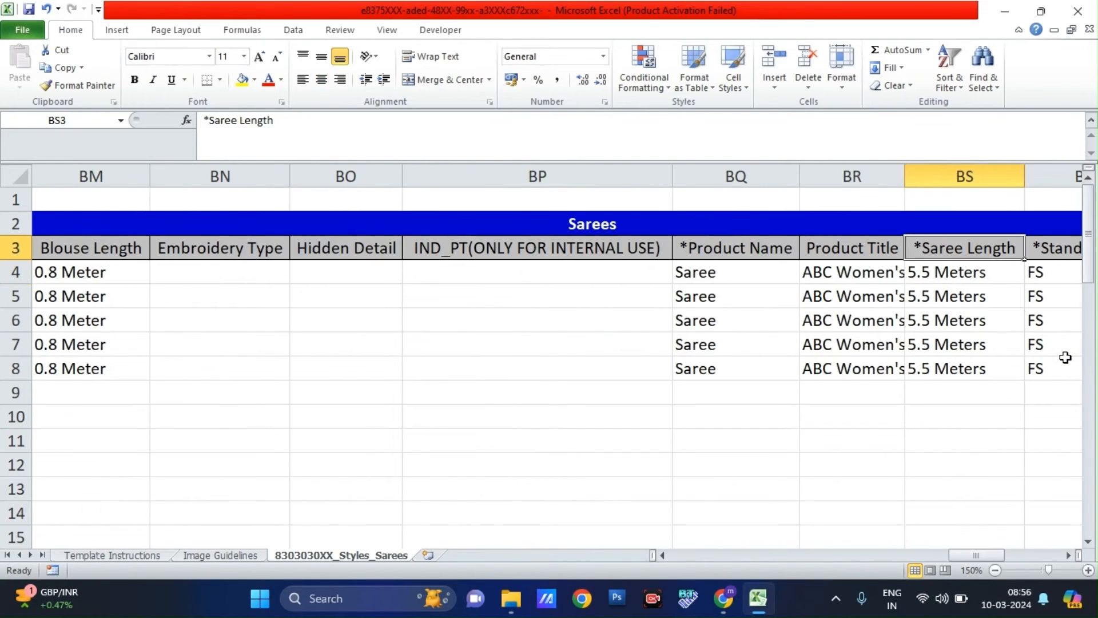
key(Down)
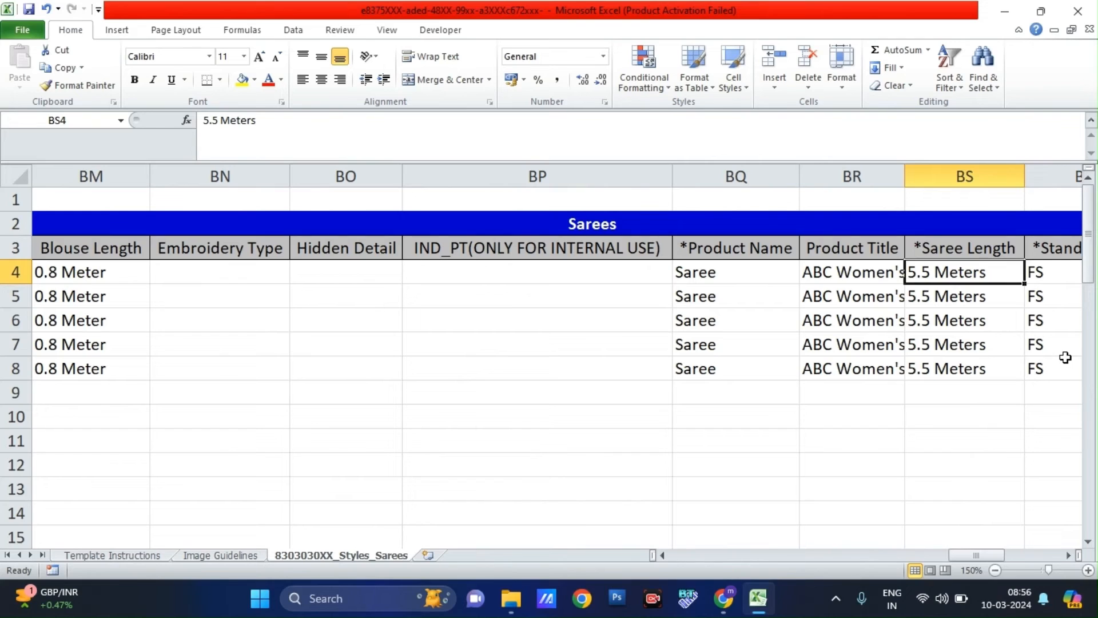
key(Right)
key(Up)
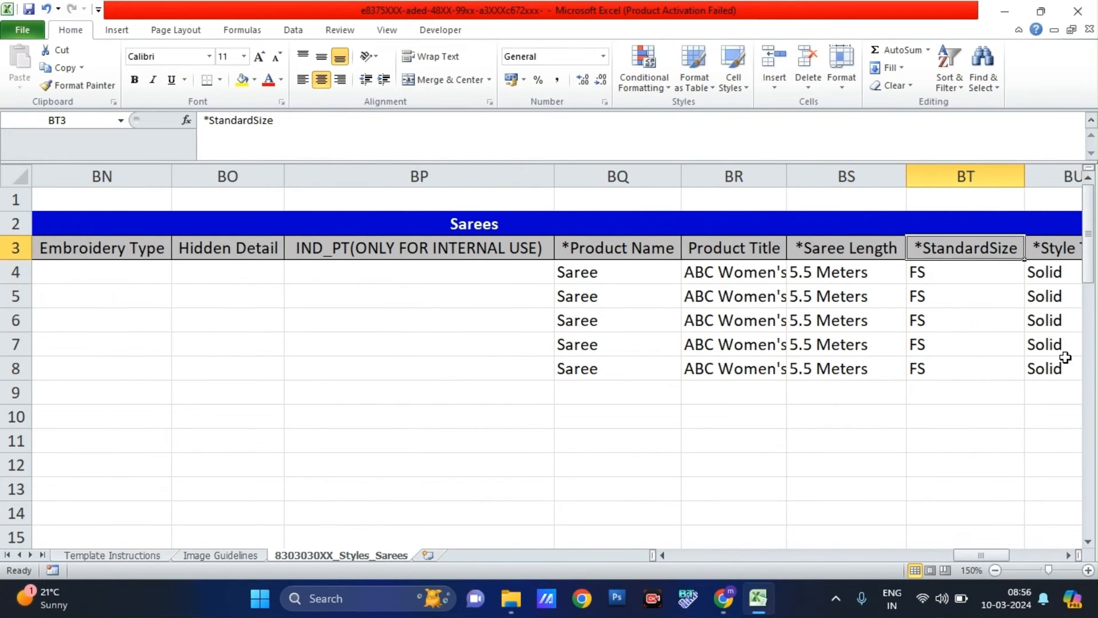
key(Down)
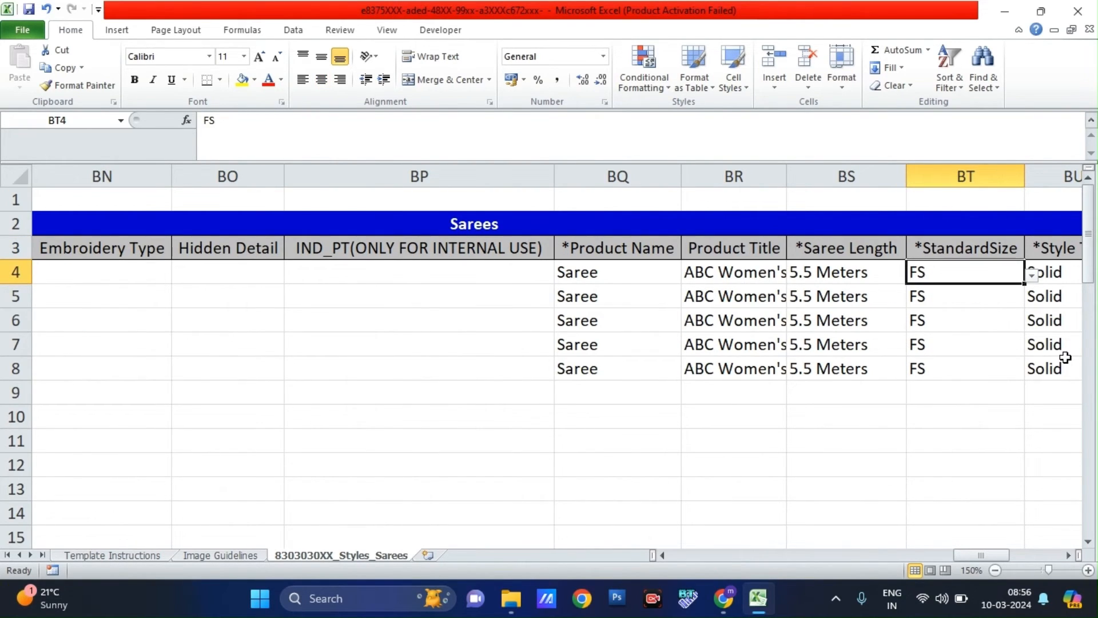
key(alt+Down)
key(Return)
Review the row 4 entries for Style Type, Technique and Traditional Weave, and go to the first MODEL image column
key(Right)
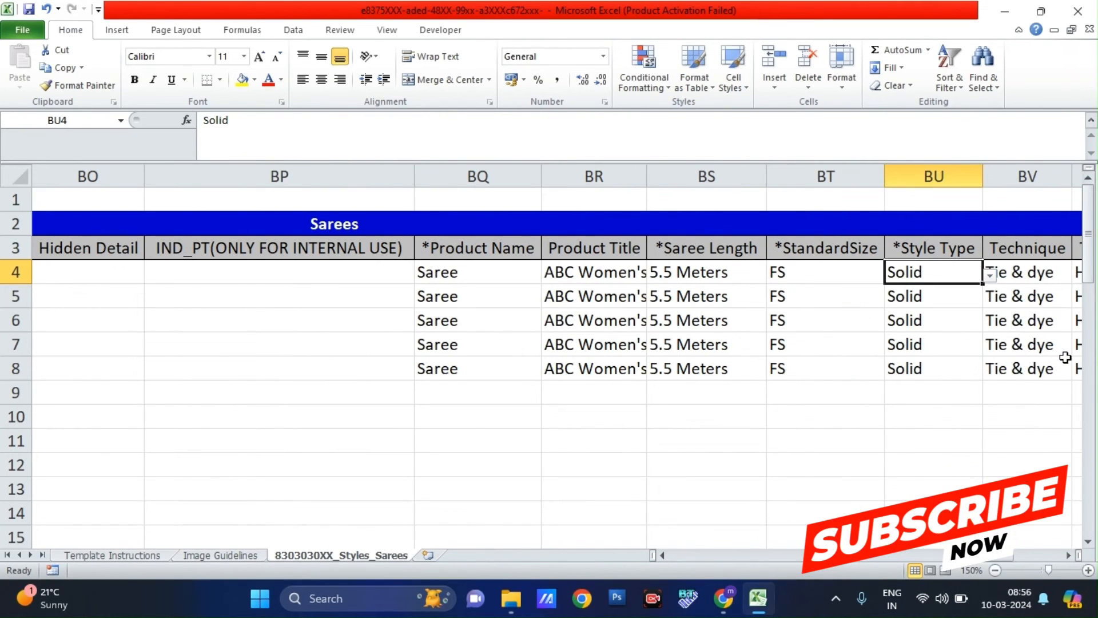
key(Right)
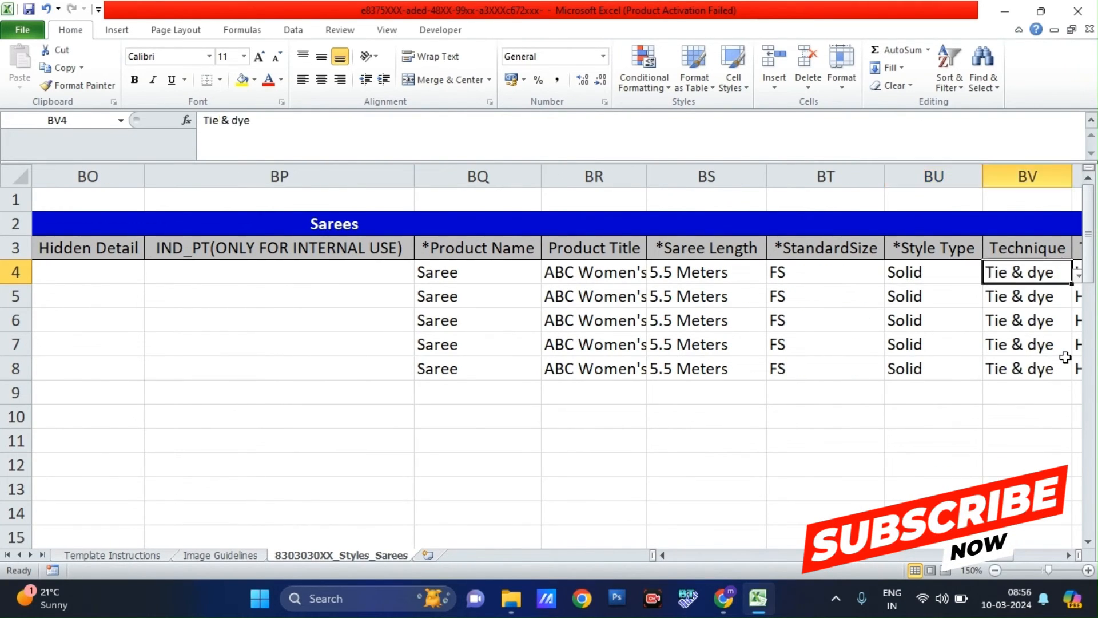
key(Right)
key(Left)
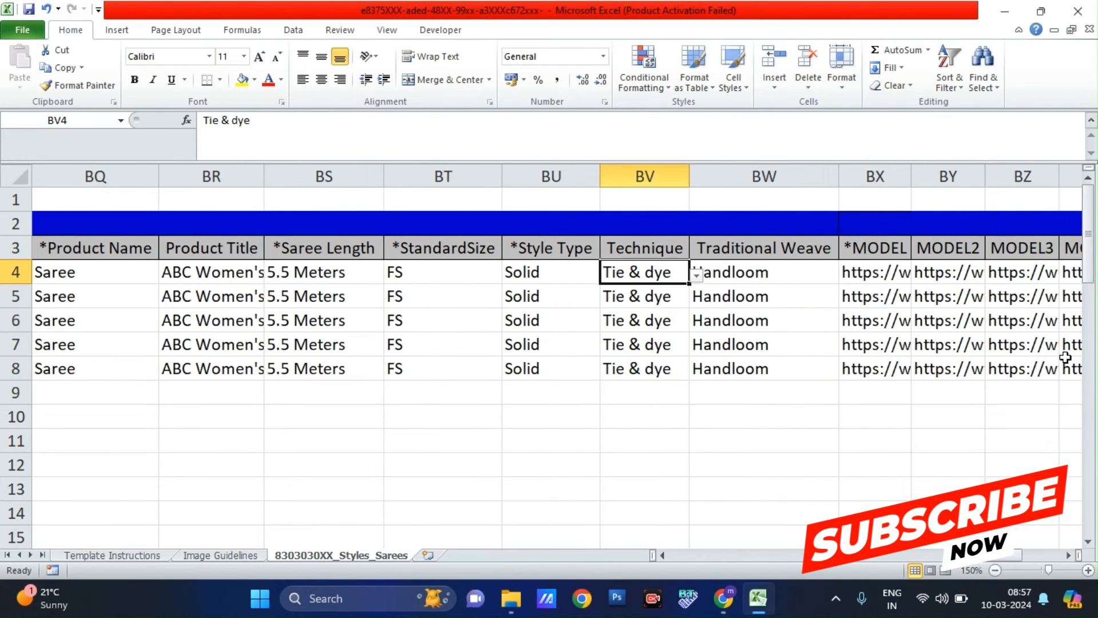
key(Right)
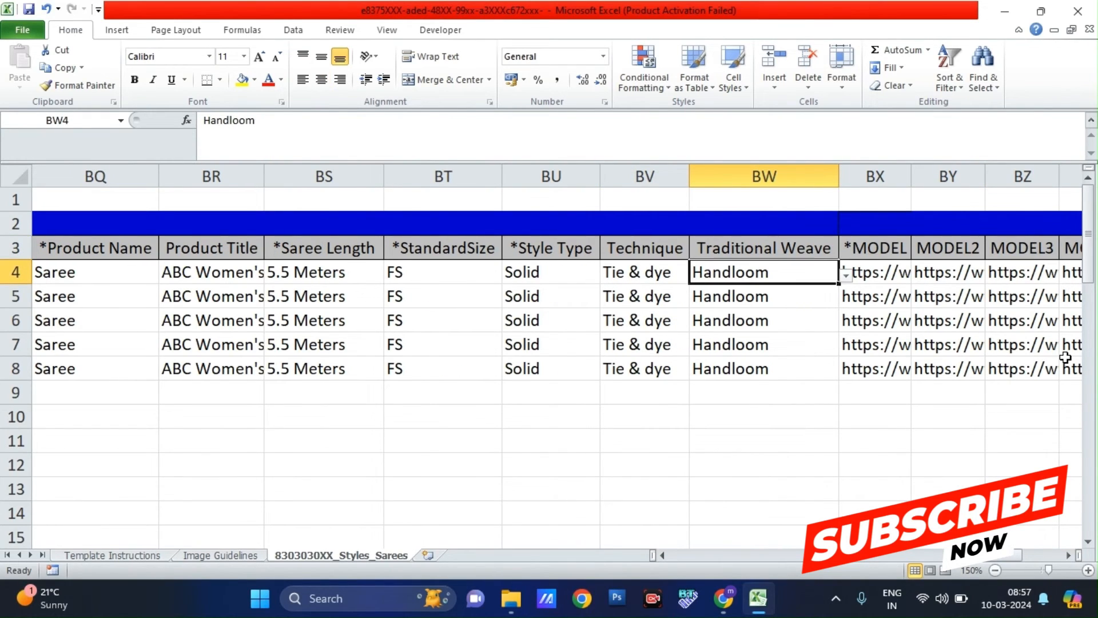
key(Up)
key(Right)
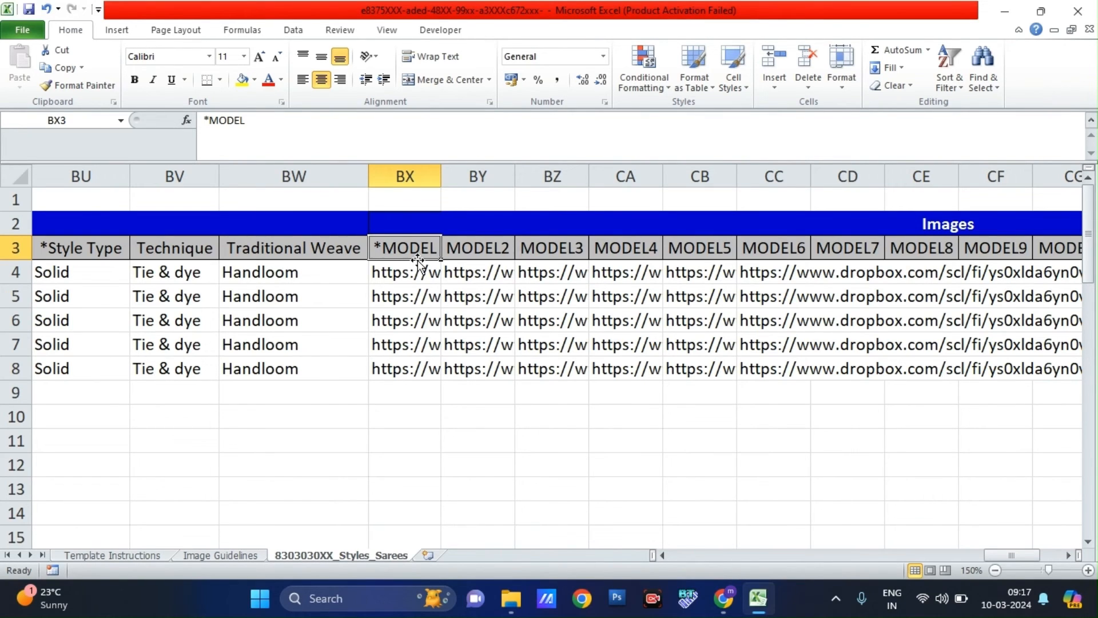
Return to the Style Code column, close the workbook, and open Product Catalog Upload in AJIO Seller Central in Chrome
key(Home)
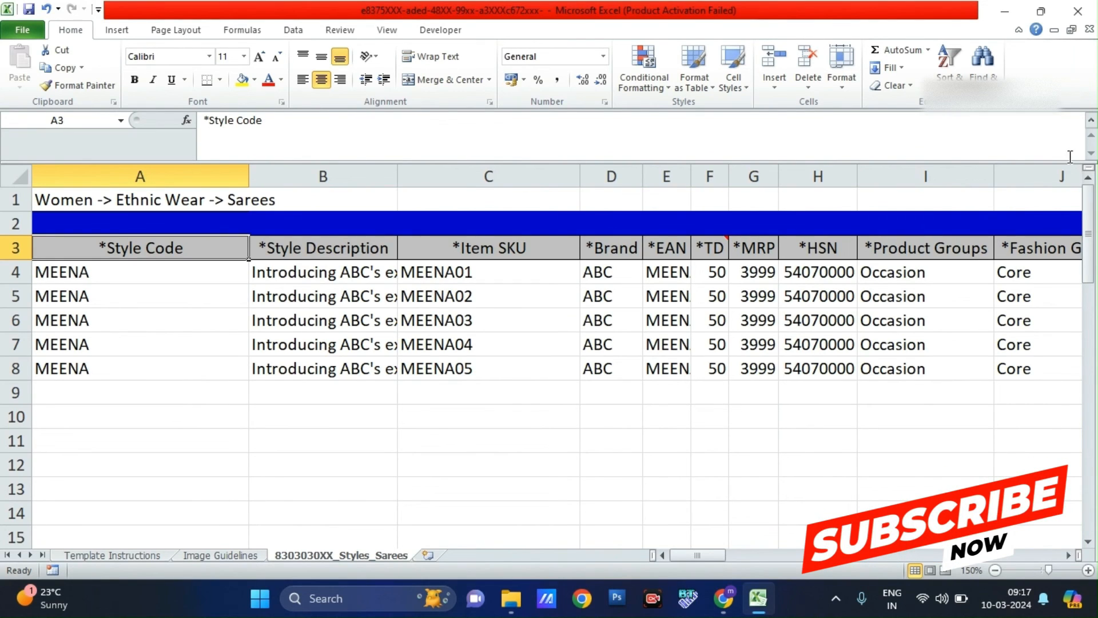
click(1093, 11)
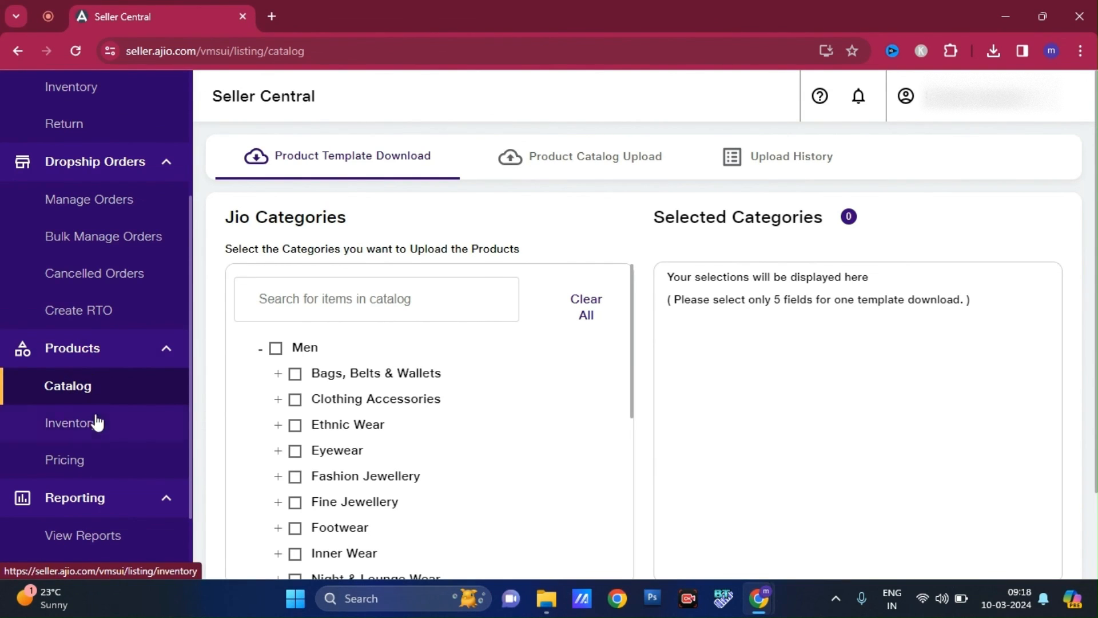
click(597, 171)
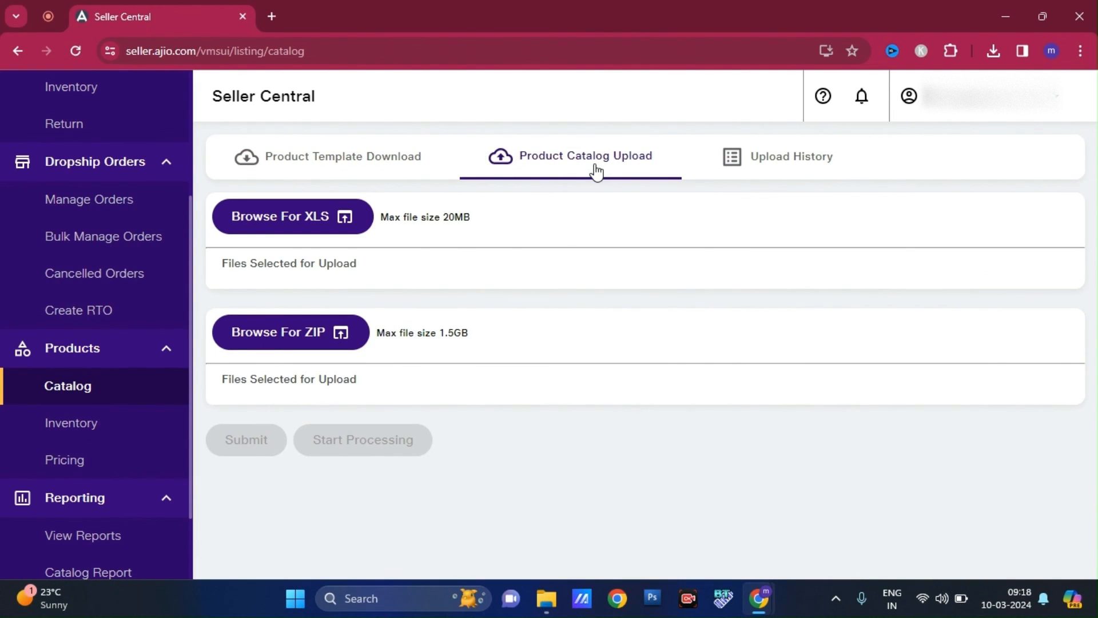